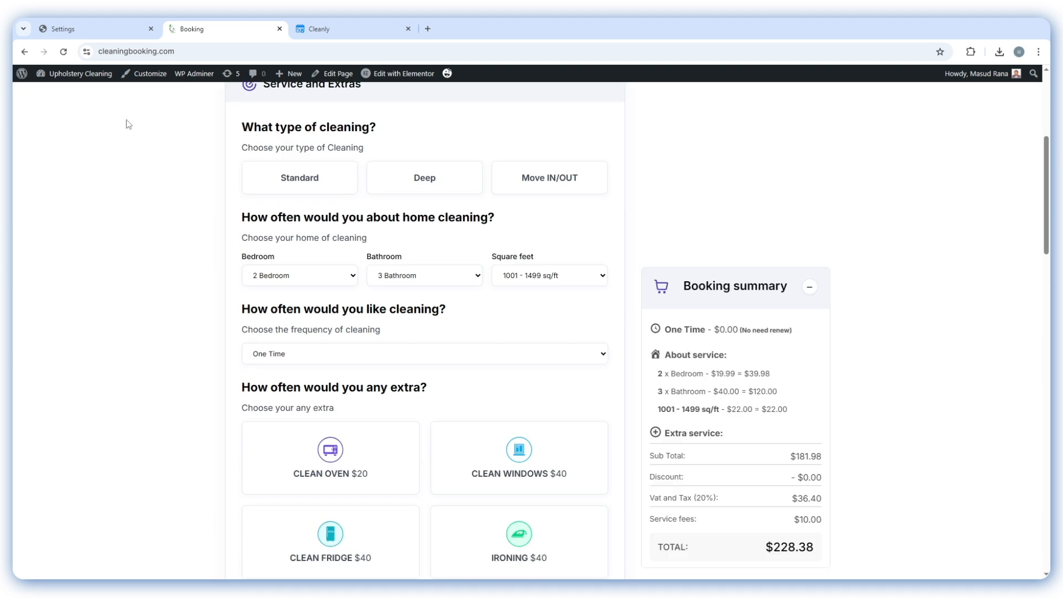
Return to the Cleanly settings and open Payment & Account to view the multi-step payment tab title
left_click(94, 29)
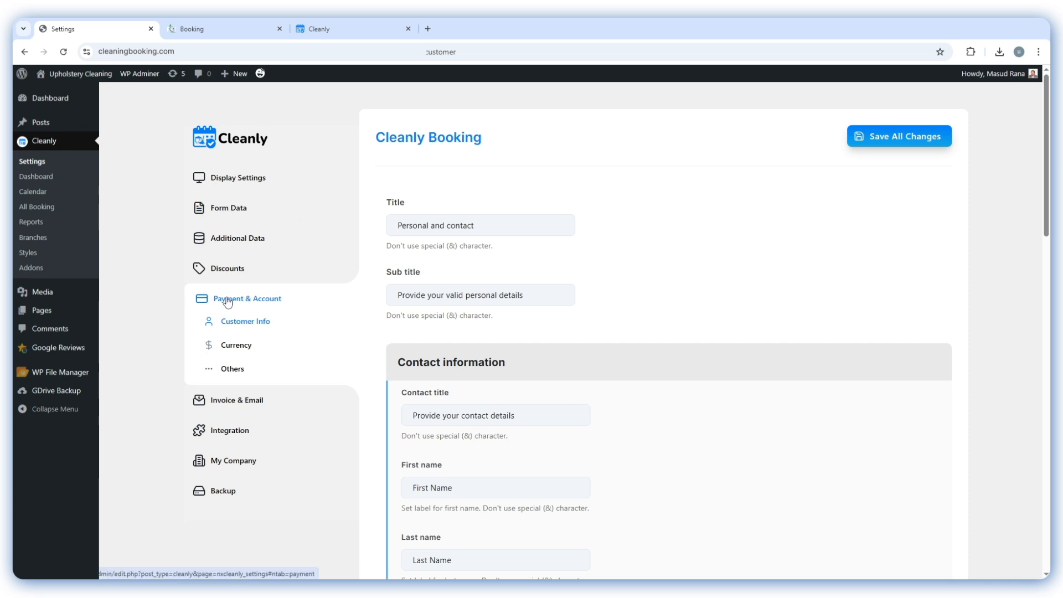
left_click(257, 301)
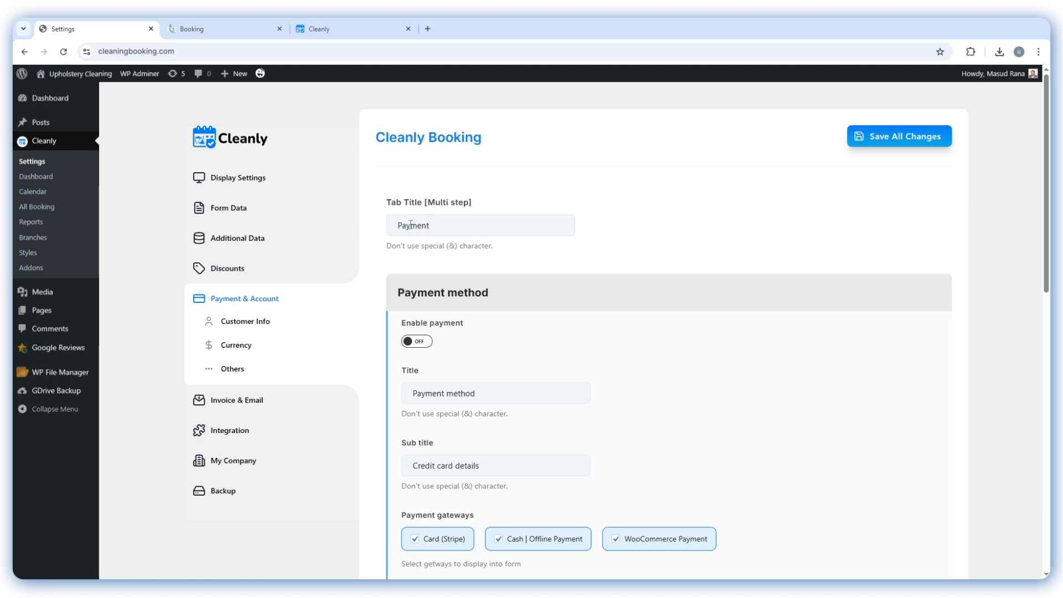
left_click_drag(400, 225, 447, 227)
left_click(392, 199)
scroll(449, 213, "down", 1)
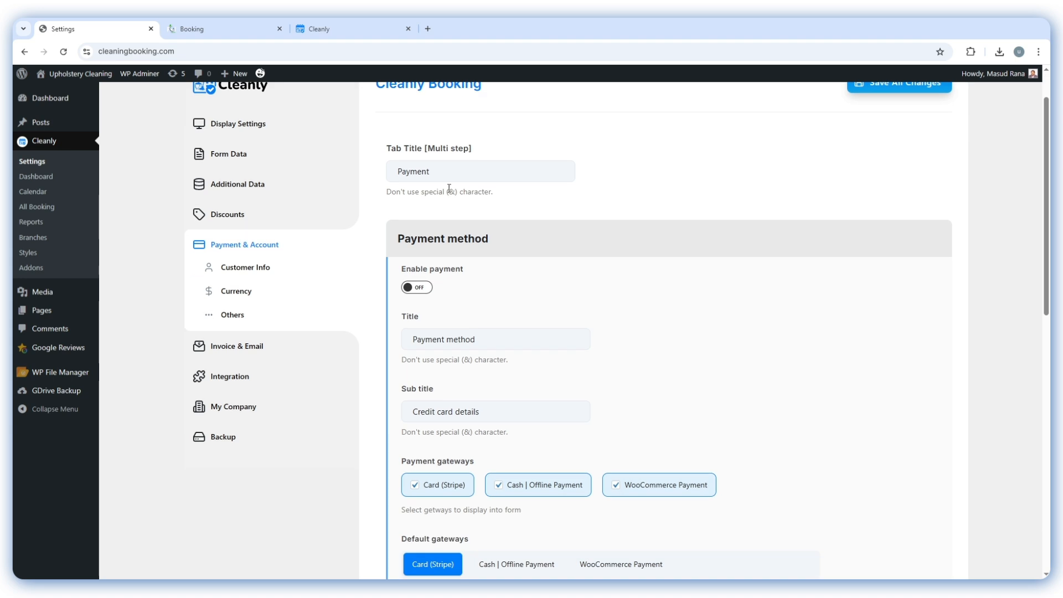
Look through the live booking form for a payment section
left_click(209, 33)
scroll(211, 229, "down", 14)
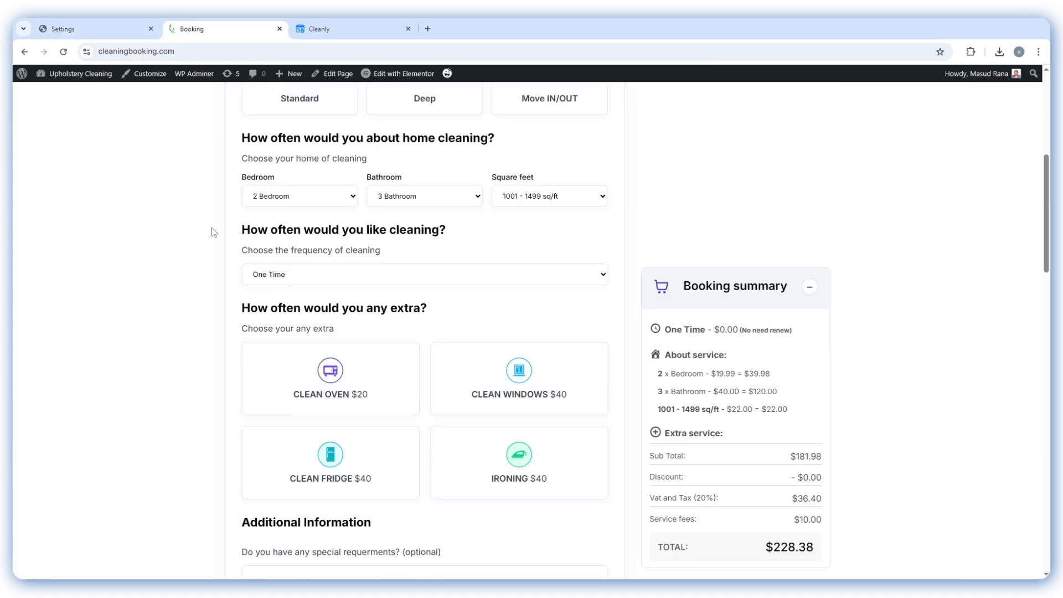
scroll(187, 358, "up", 15)
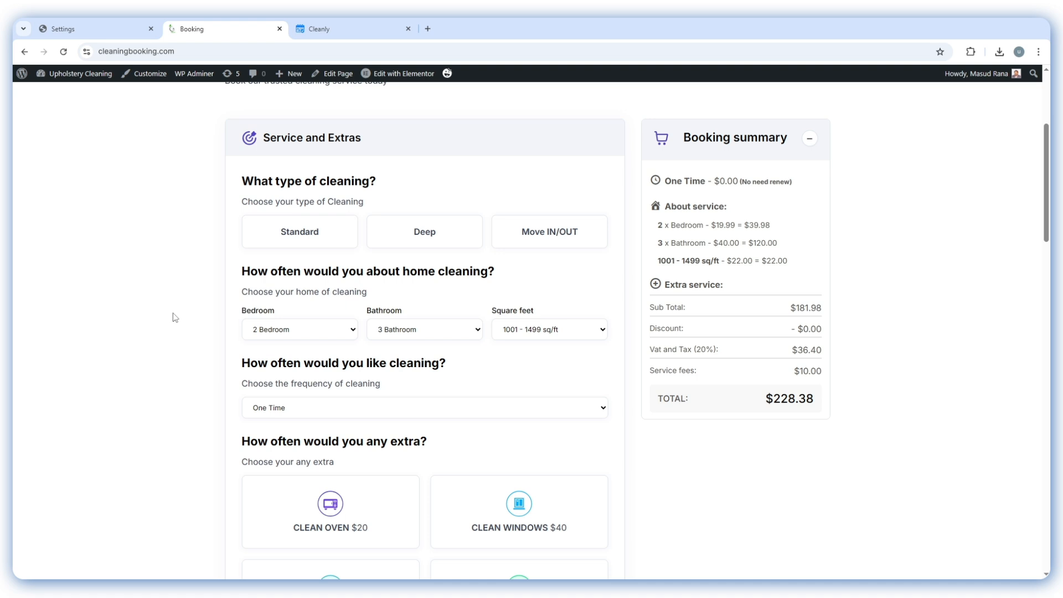
scroll(173, 314, "down", 1)
scroll(178, 305, "up", 2)
Enable payment in the Payment method settings and save all changes
left_click(83, 32)
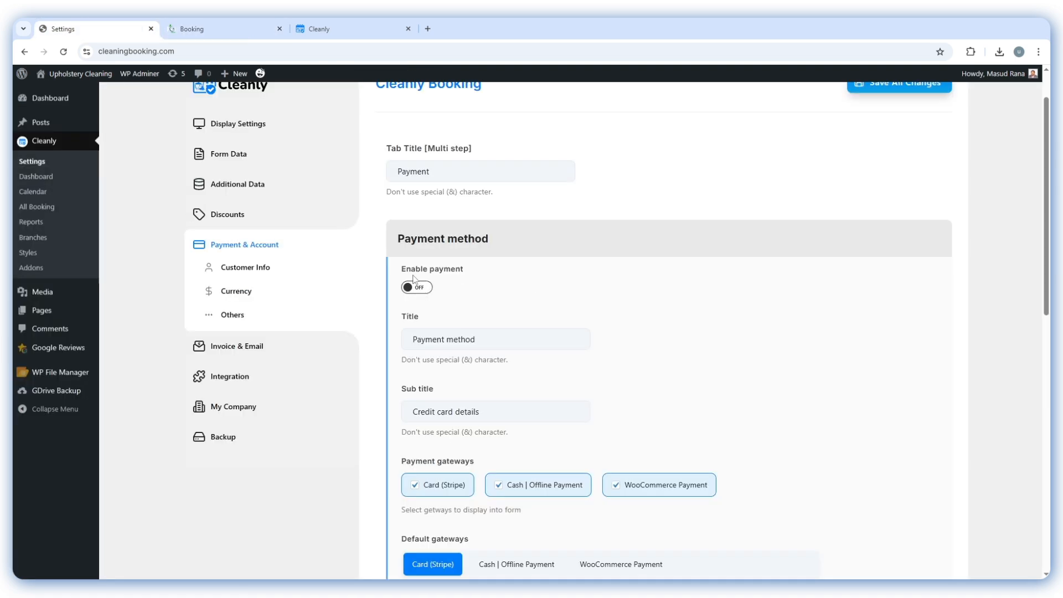
left_click(421, 291)
scroll(908, 161, "up", 1)
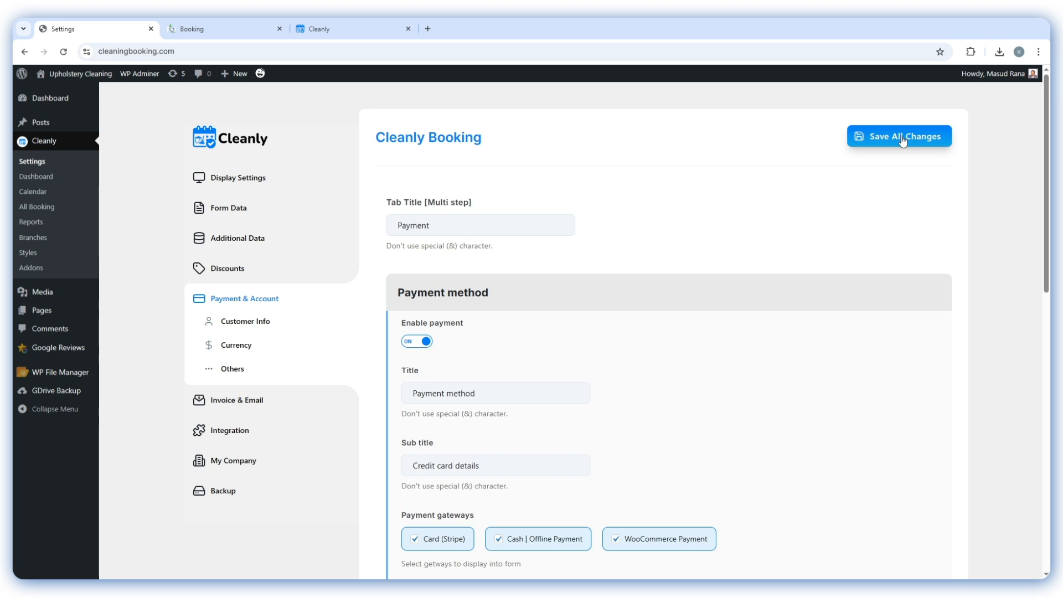
left_click(903, 137)
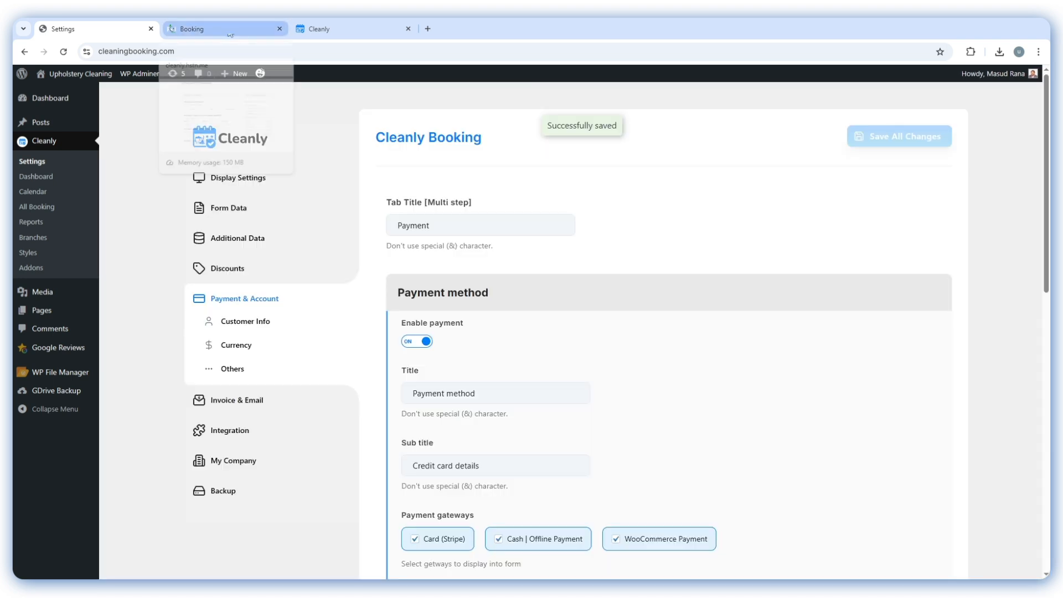
Reload the booking page and examine the Payment Details section
left_click(230, 31)
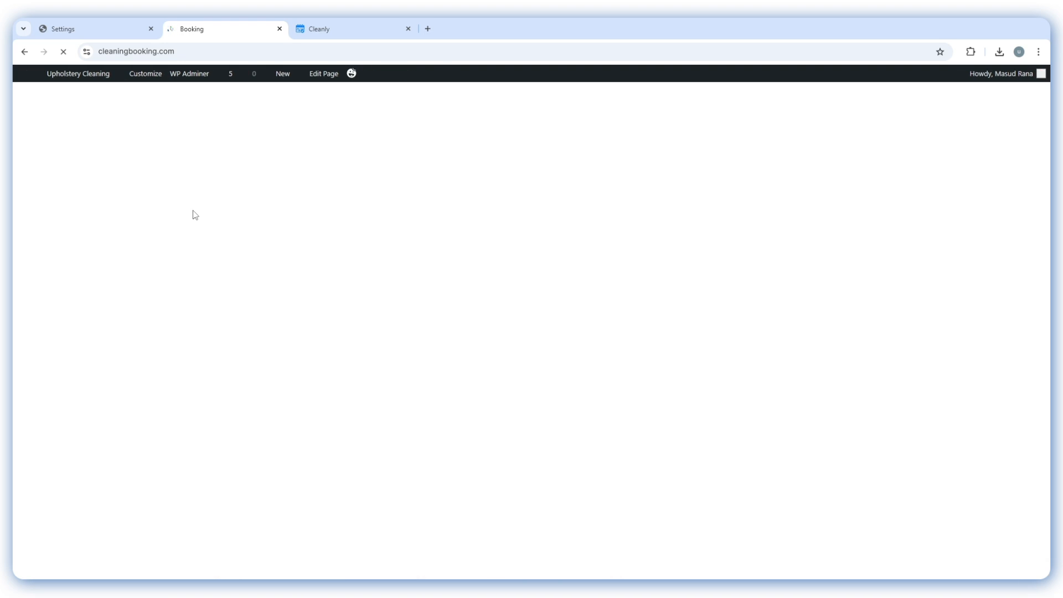
scroll(195, 215, "down", 15)
scroll(195, 215, "down", 2)
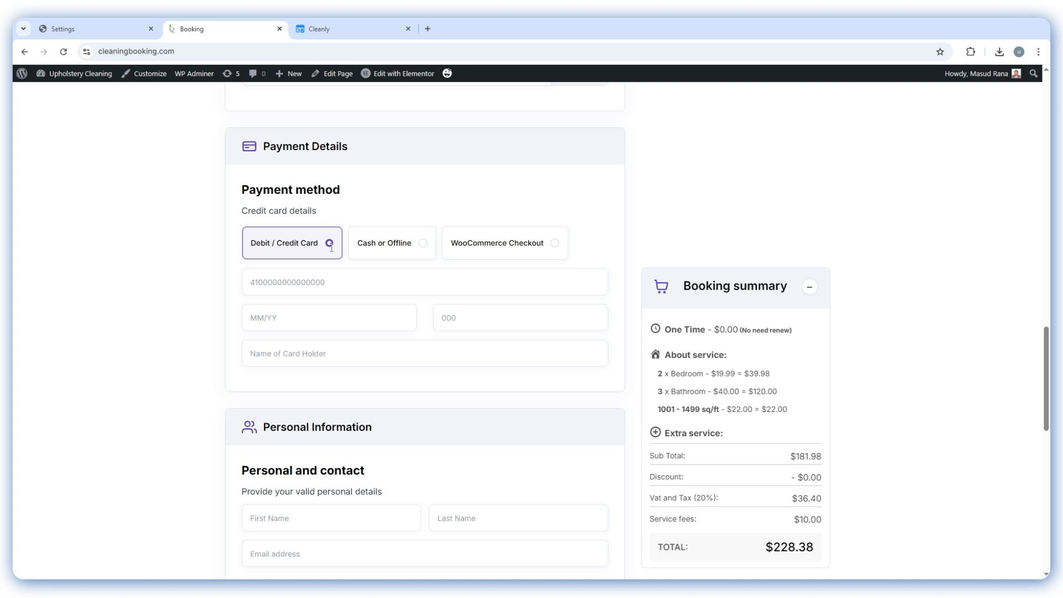
Compare the payment method title and subtitle settings with the headings on the live booking form
key("ctrl+shift+Tab")
scroll(475, 201, "down", 3)
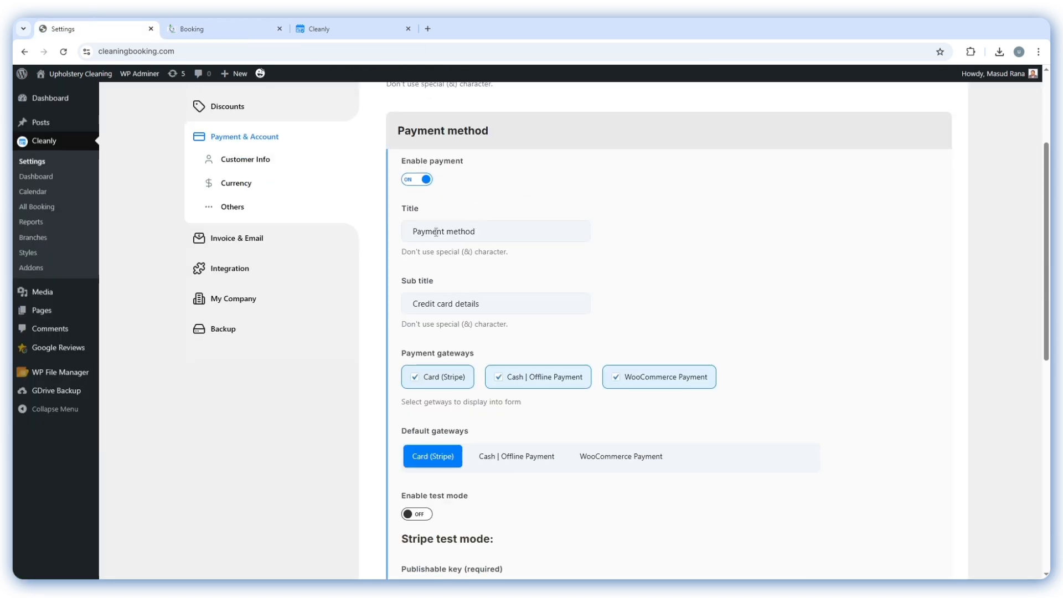
left_click_drag(413, 231, 505, 231)
left_click_drag(419, 304, 491, 304)
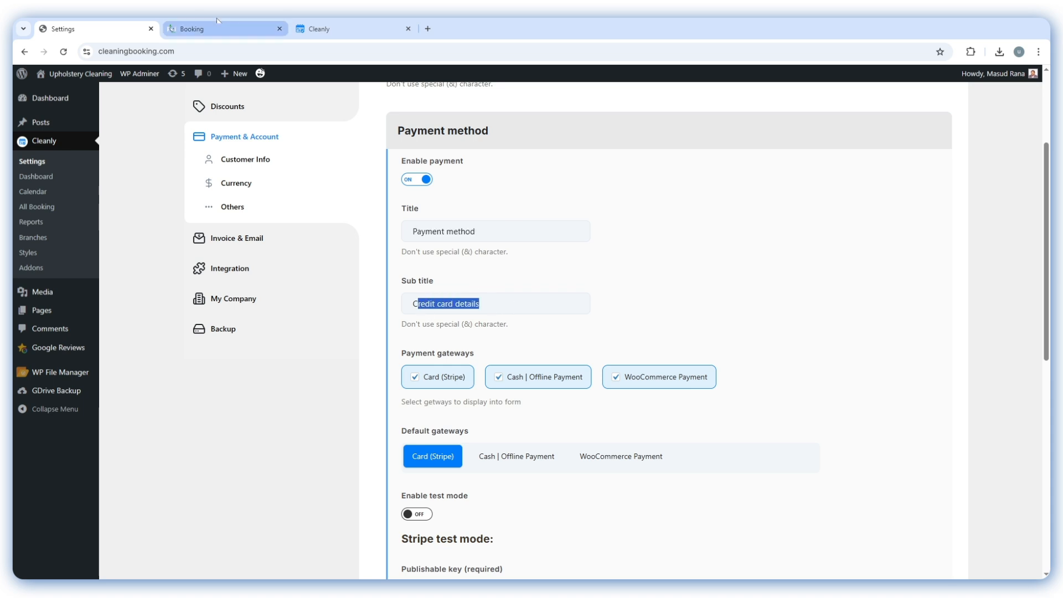
key("ctrl+Tab")
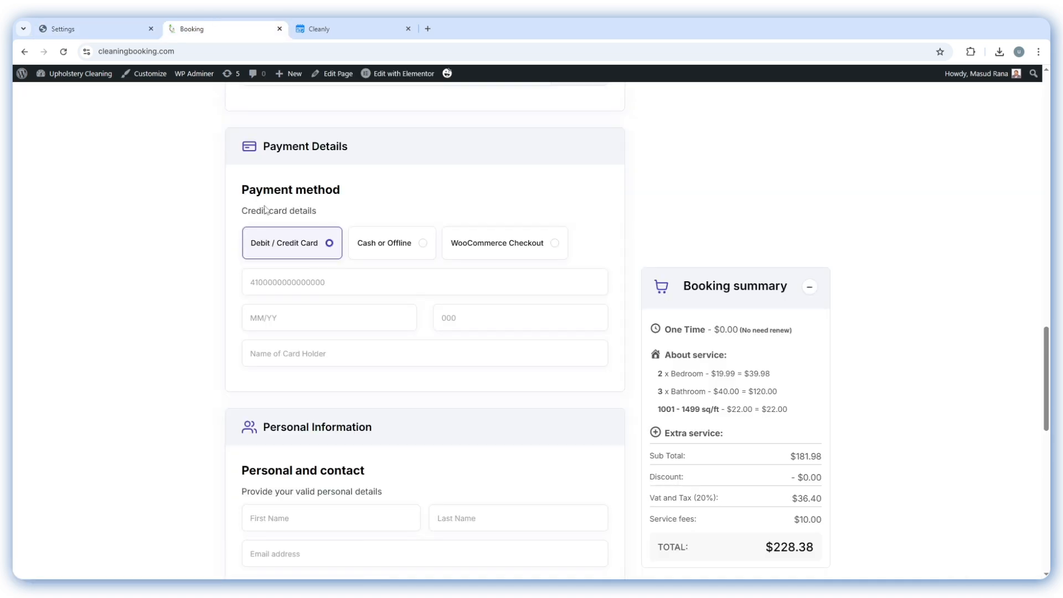
key("ctrl+shift+Tab")
scroll(515, 274, "down", 1)
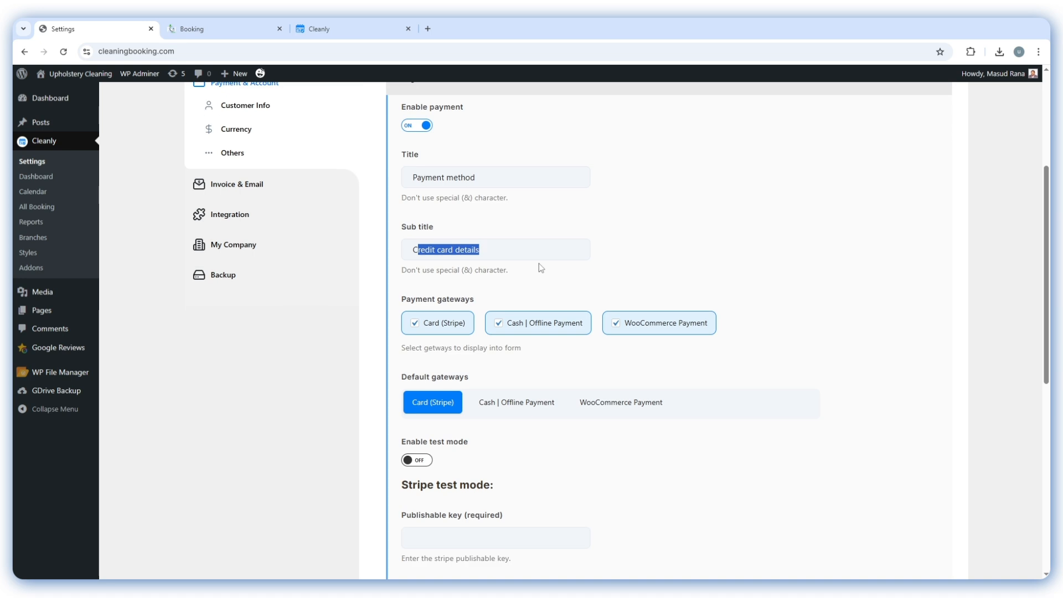
Deselect the Card (Stripe), Cash | Offline Payment and WooCommerce Payment gateways
left_click(475, 311)
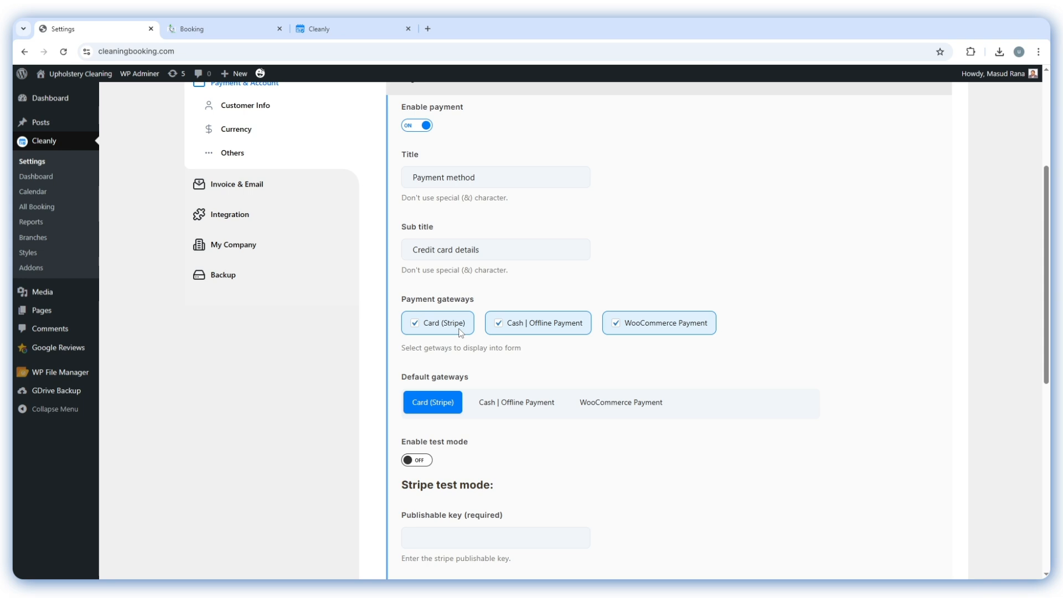
left_click(414, 325)
left_click(499, 326)
left_click(616, 324)
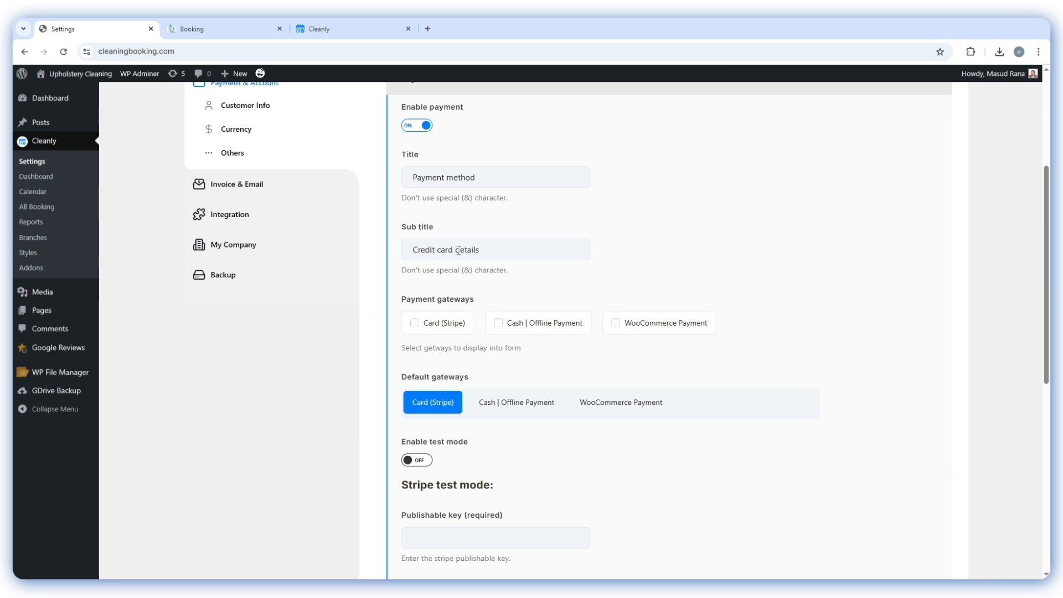
Browse the Cleanly add-ons page and examine the available payment gateway add-ons
left_click(366, 22)
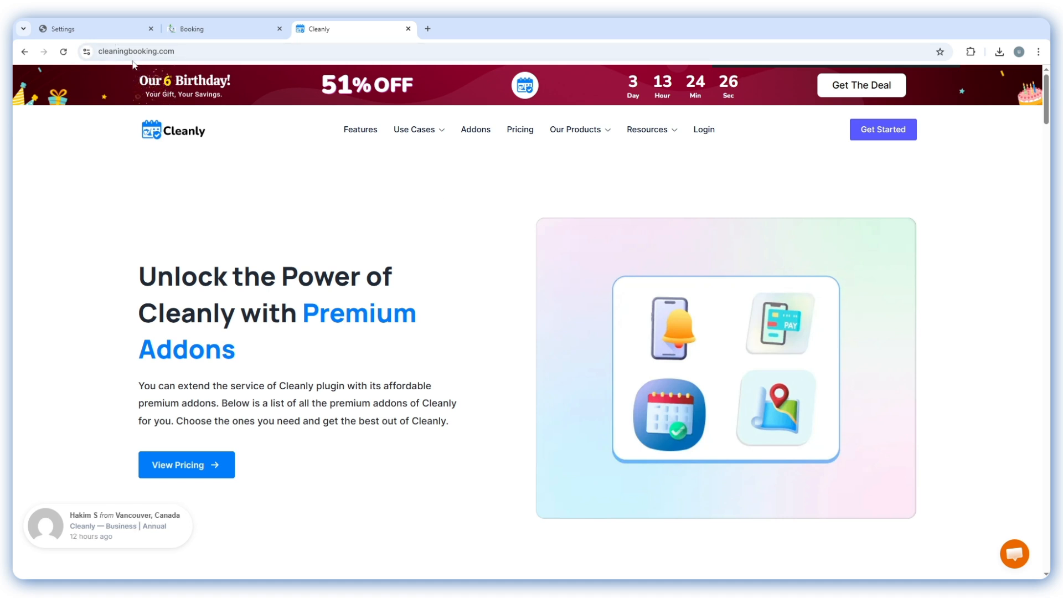
scroll(496, 244, "down", 15)
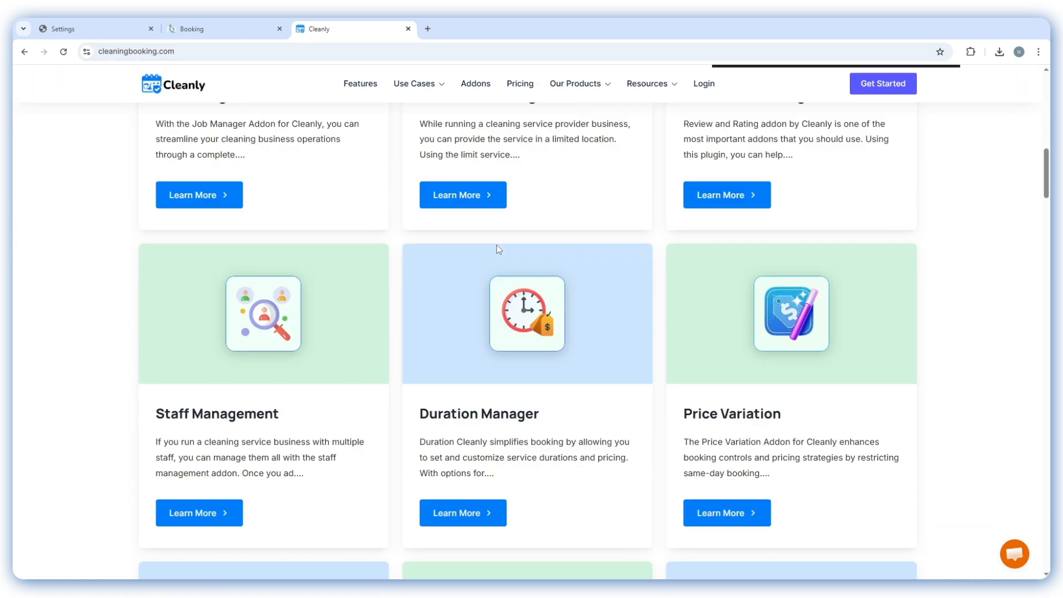
scroll(496, 245, "down", 11)
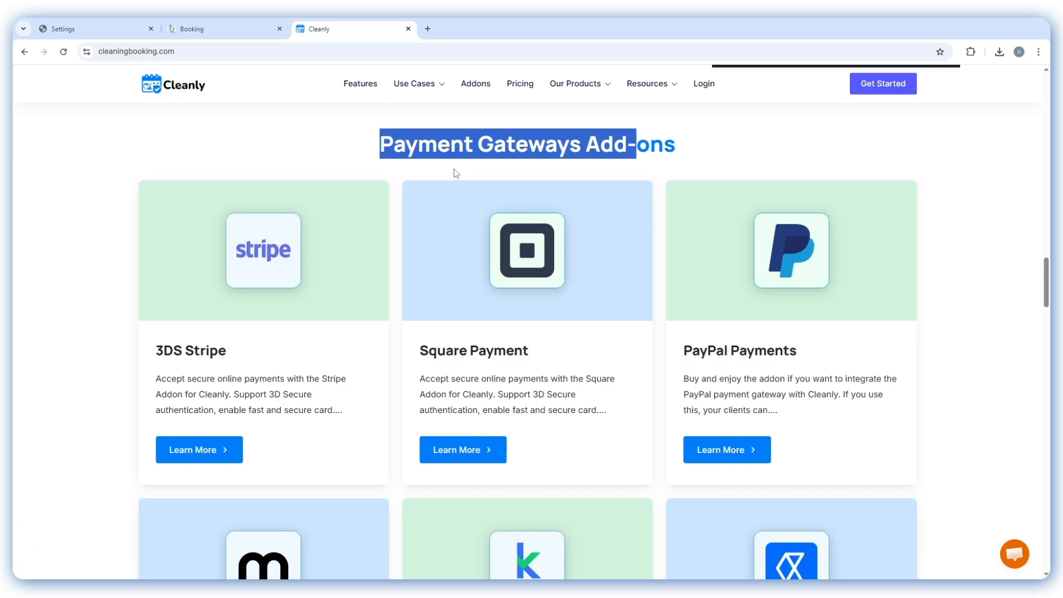
scroll(175, 275, "down", 12)
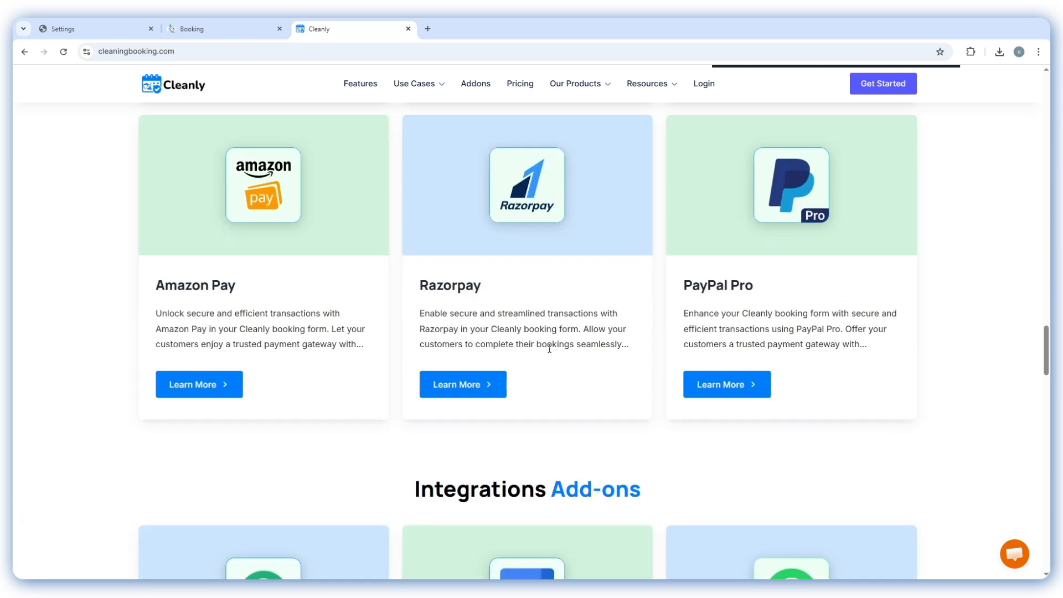
scroll(415, 382, "up", 3)
left_click_drag(700, 447, 738, 448)
left_click(737, 449)
scroll(343, 412, "up", 3)
left_click_drag(493, 293, 437, 285)
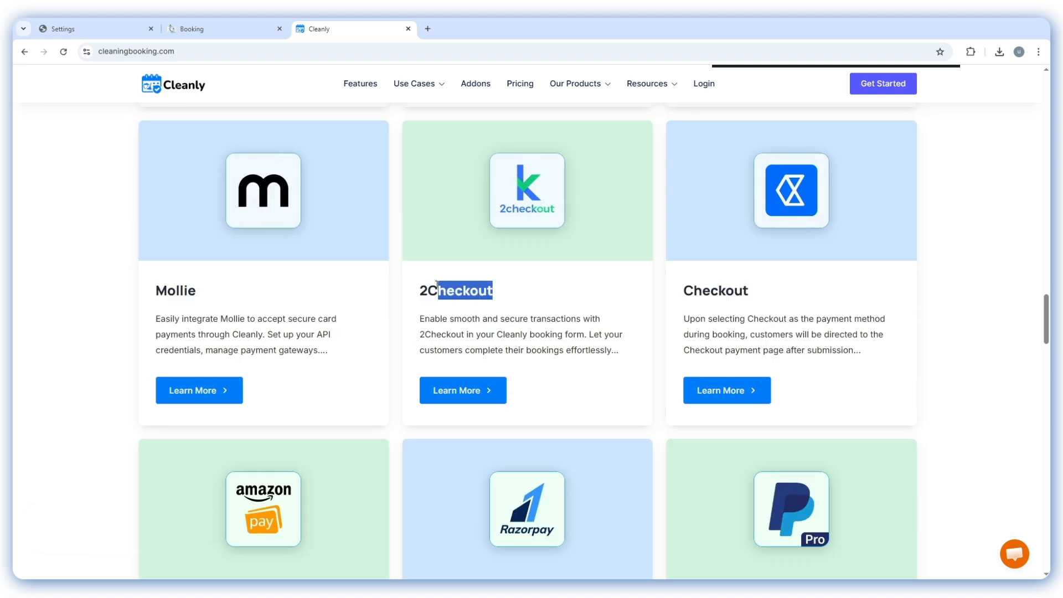
left_click_drag(214, 291, 155, 292)
scroll(386, 313, "up", 4)
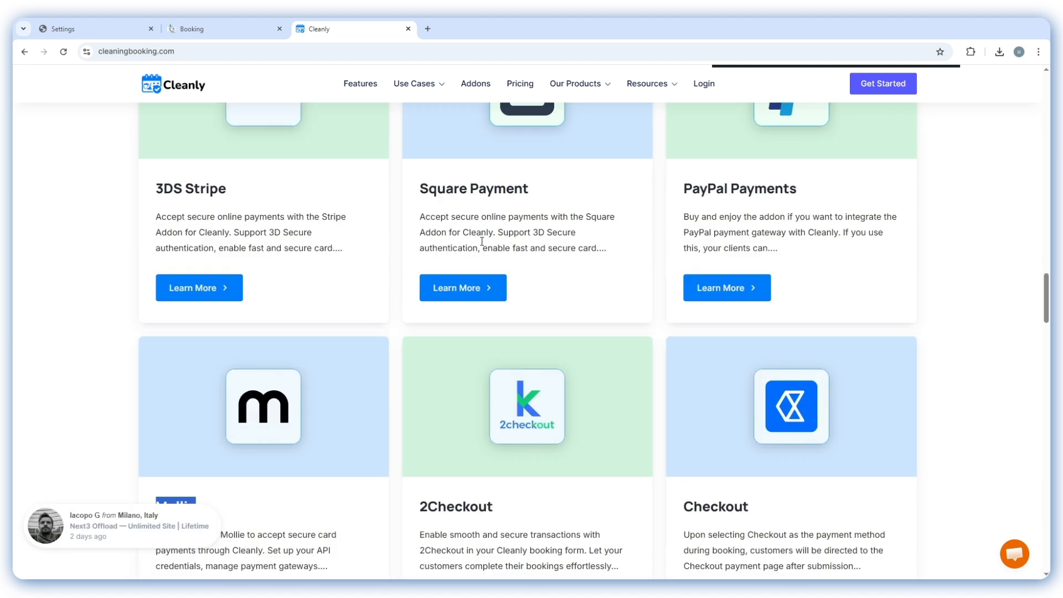
left_click_drag(447, 188, 486, 188)
scroll(446, 316, "up", 2)
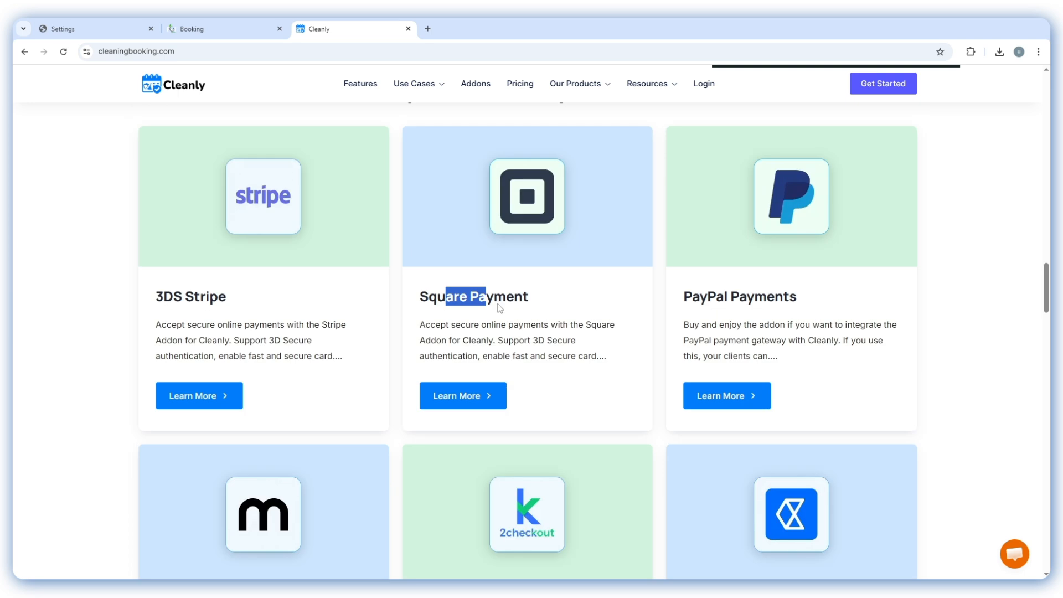
Select Card (Stripe), Cash | Offline Payment and WooCommerce Payment as payment gateways in the settings
left_click(97, 21)
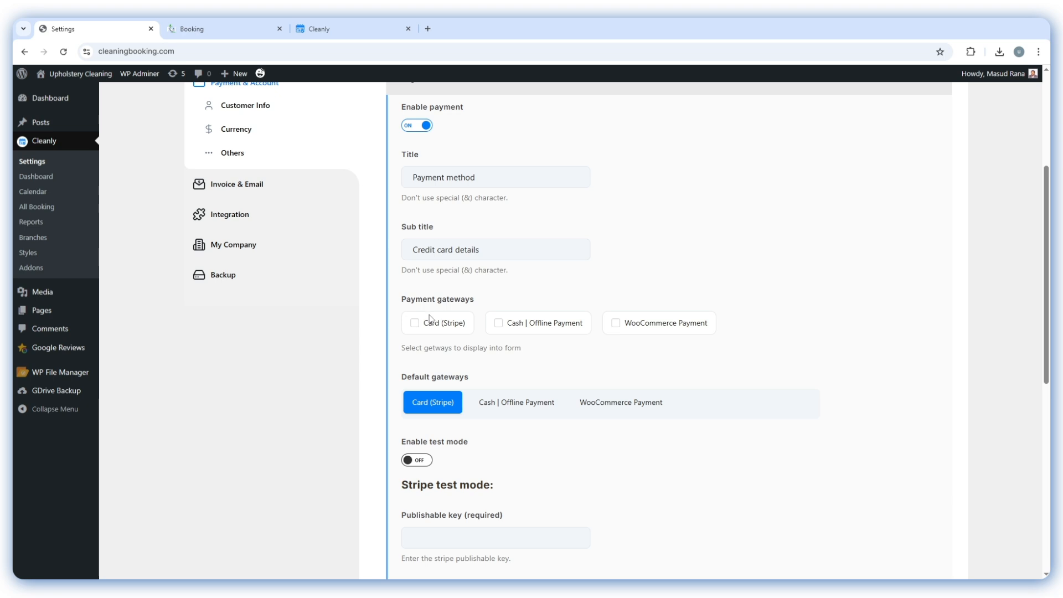
left_click(414, 325)
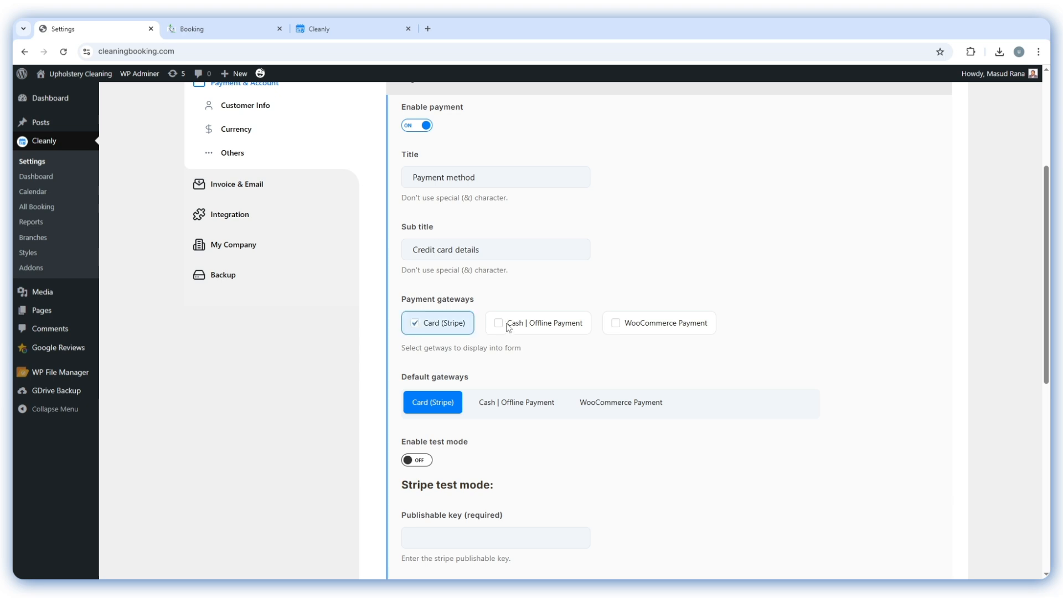
left_click(500, 326)
left_click(614, 325)
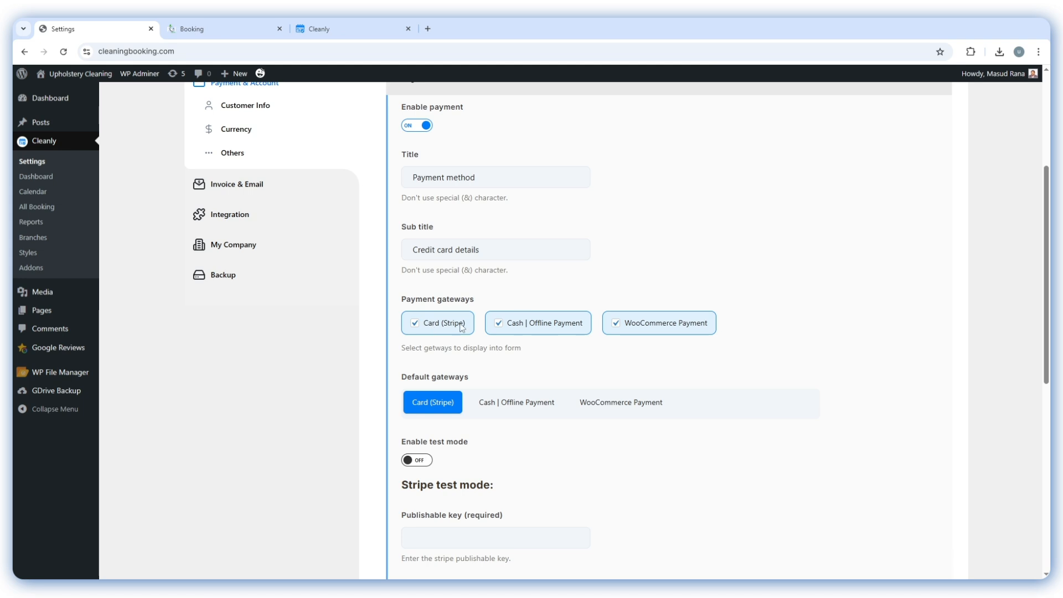
left_click(664, 326)
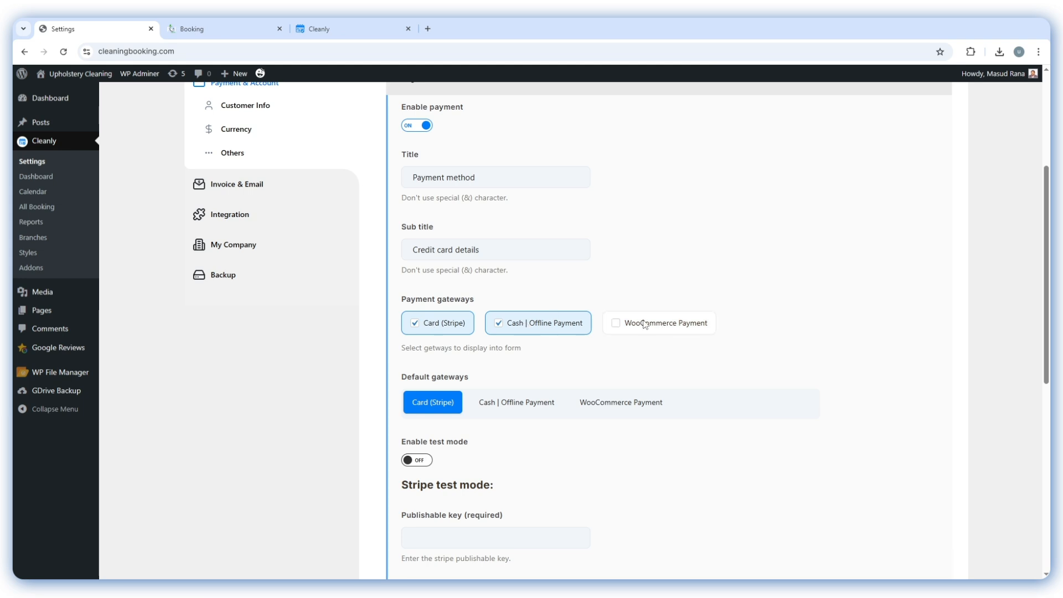
left_click(614, 325)
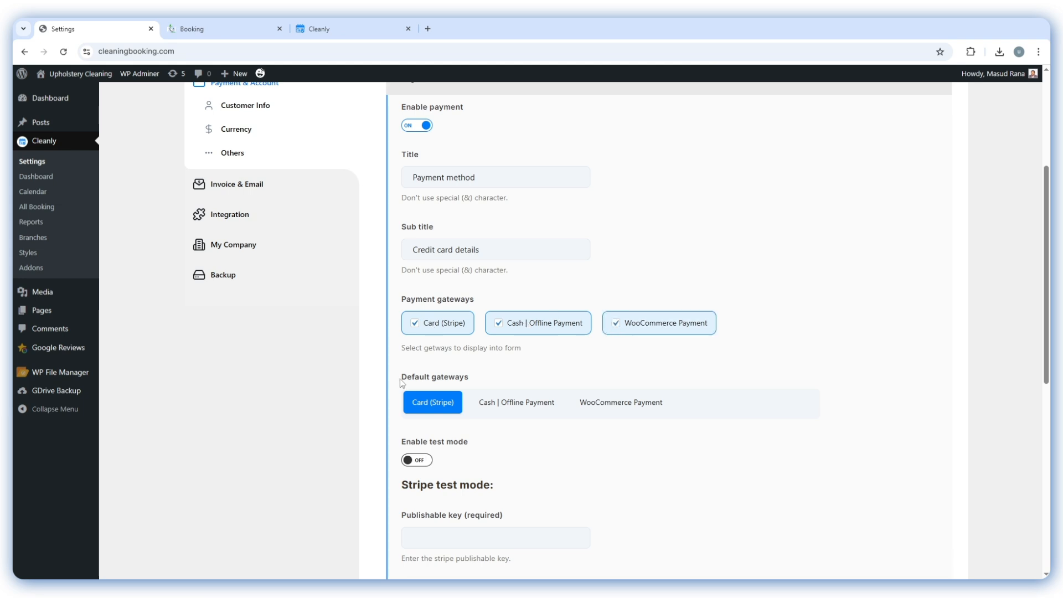
Try WooCommerce Payment and Cash | Offline Payment as the default gateway, reviewing the options each one offers
left_click_drag(400, 381, 532, 383)
left_click(486, 380)
left_click(621, 404)
scroll(605, 407, "down", 1)
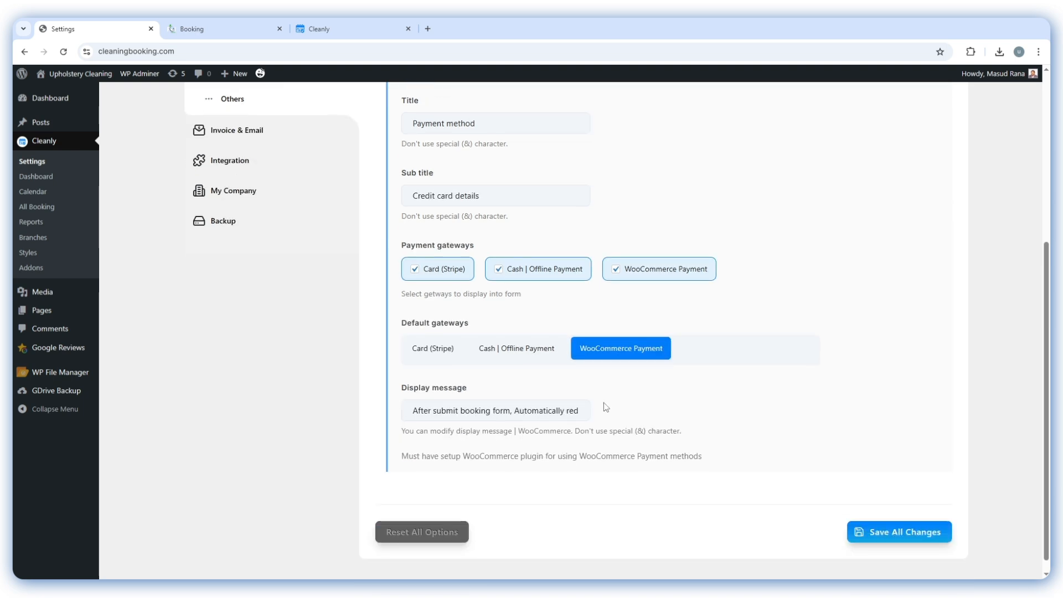
left_click_drag(463, 456, 541, 454)
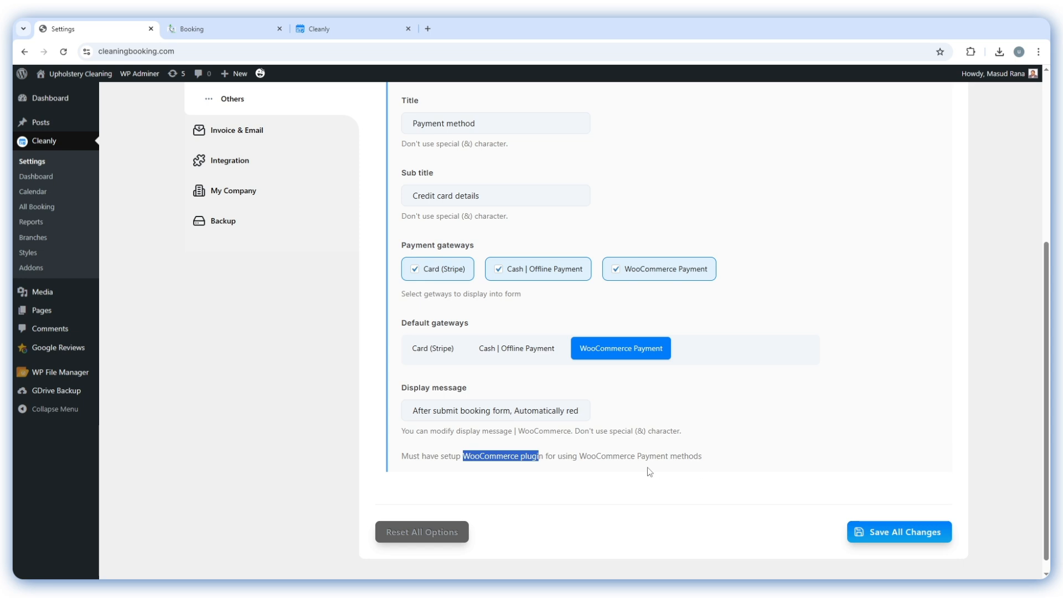
left_click(507, 357)
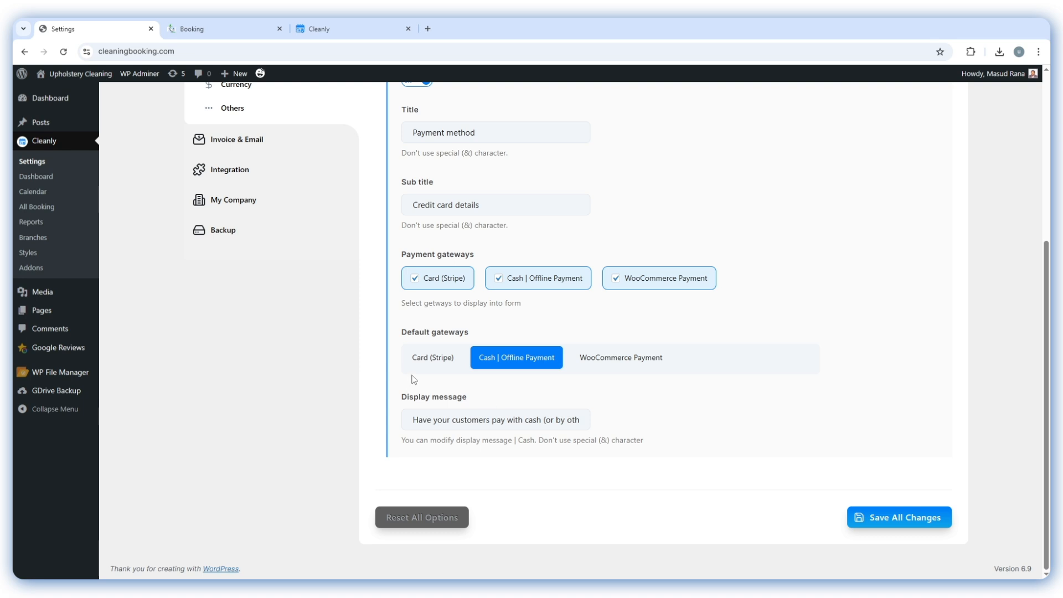
Set the default gateway to Card (Stripe) and review the Stripe publishable and secret key fields
left_click(427, 358)
scroll(461, 330, "down", 2)
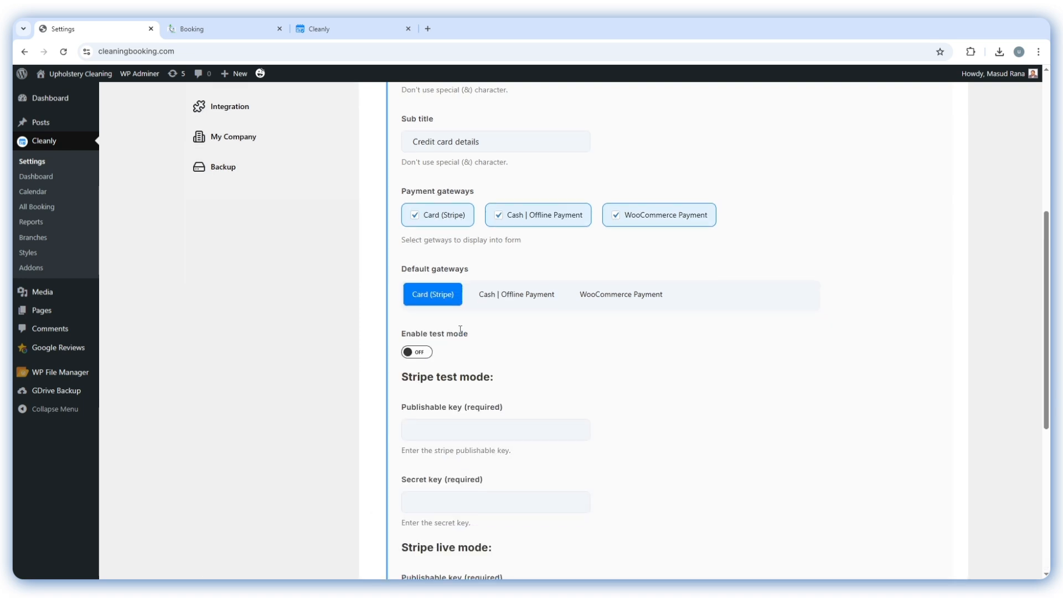
scroll(494, 310, "down", 1)
left_click_drag(411, 299, 477, 297)
scroll(462, 314, "down", 2)
left_click_drag(420, 263, 443, 266)
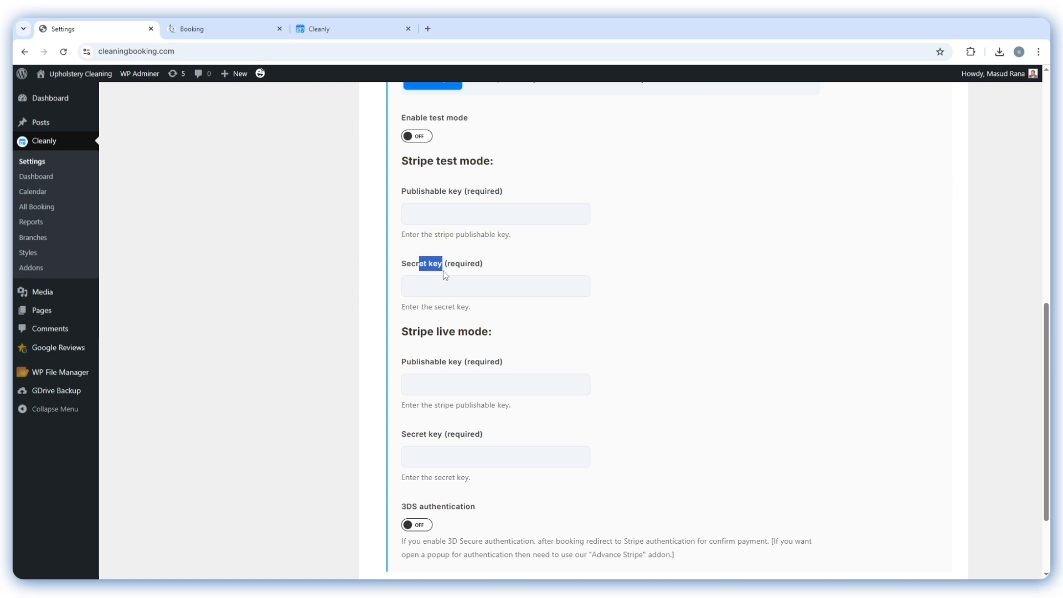
Enable test mode for Stripe and review the live mode keys and 3DS authentication option
scroll(471, 282, "up", 2)
left_click(415, 245)
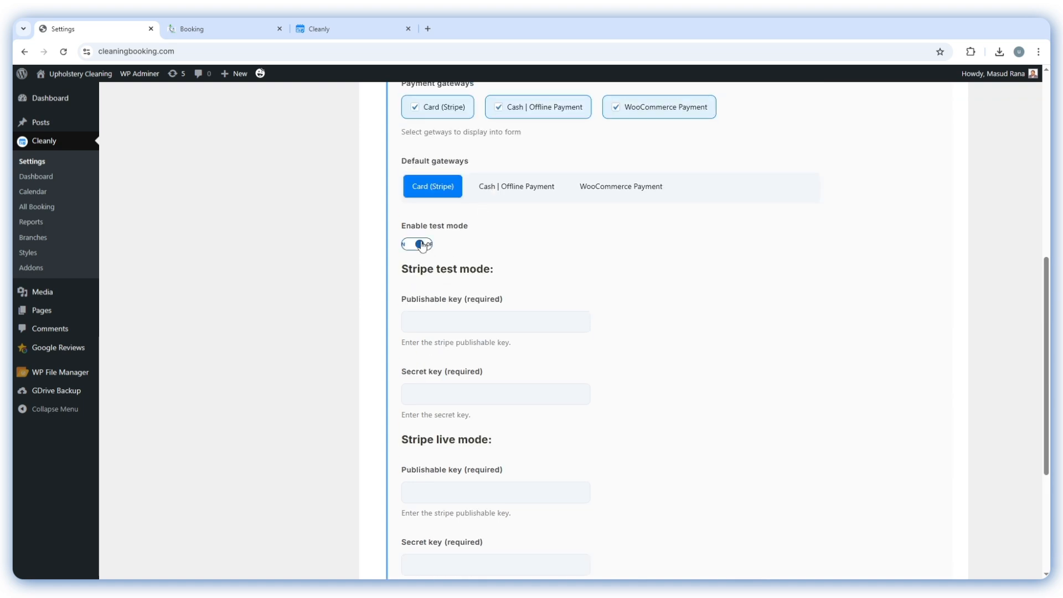
scroll(421, 261, "down", 4)
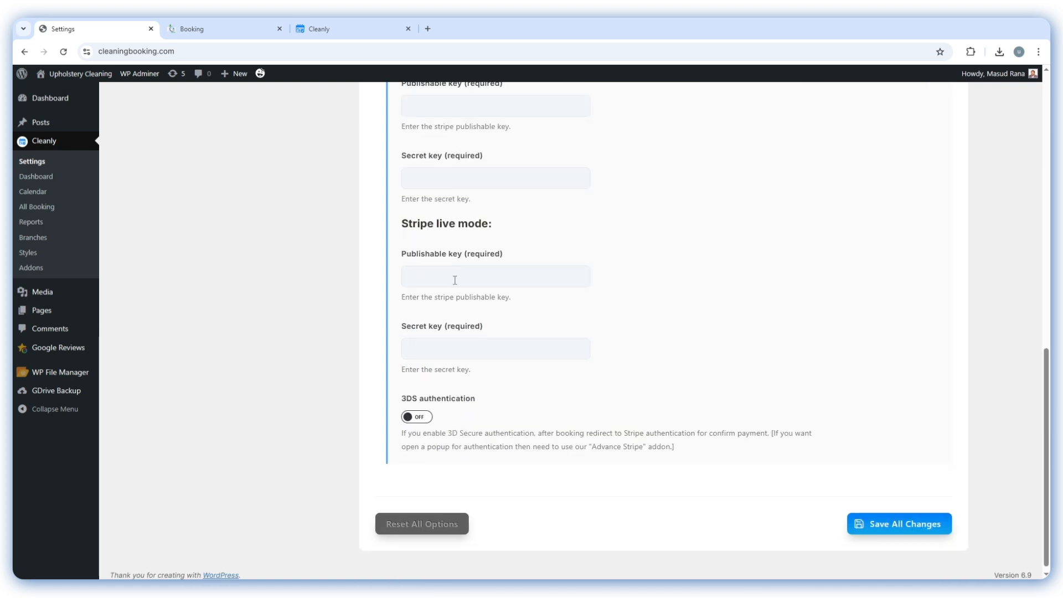
Review the Stripe live mode publishable and secret key fields and try switching 3DS authentication on and back off
left_click_drag(406, 253, 471, 252)
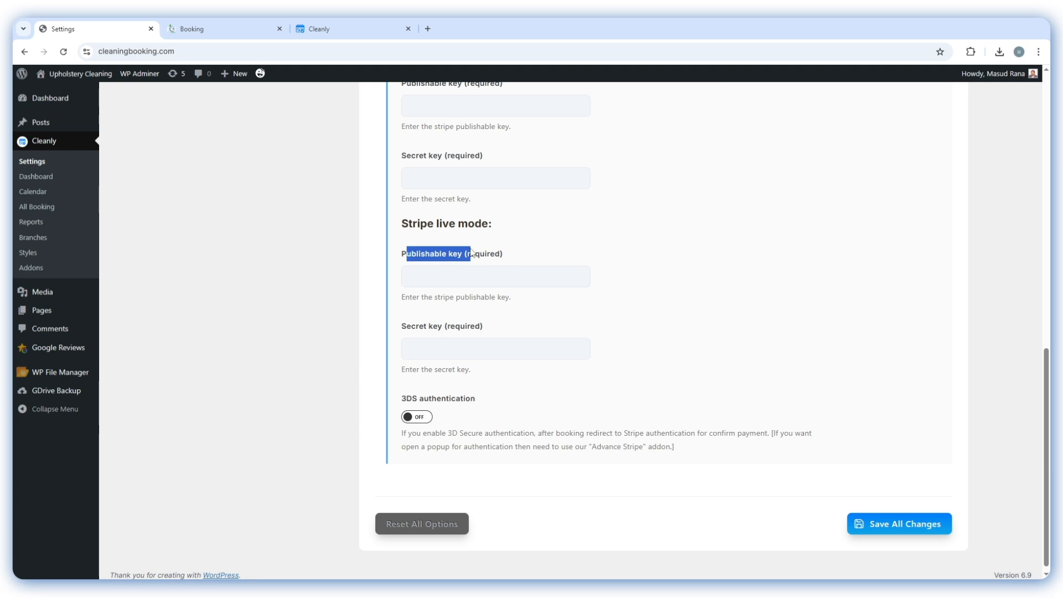
left_click_drag(412, 327, 471, 324)
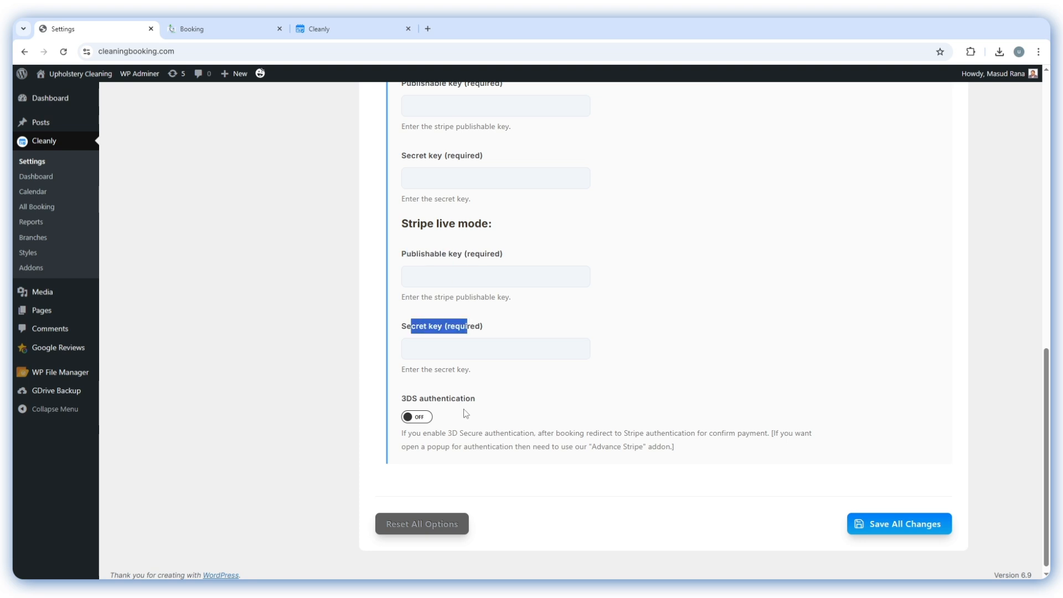
left_click(422, 419)
left_click(405, 419)
Save all changes to the payment settings and return to the payment method options
scroll(454, 395, "up", 1)
scroll(564, 332, "up", 12)
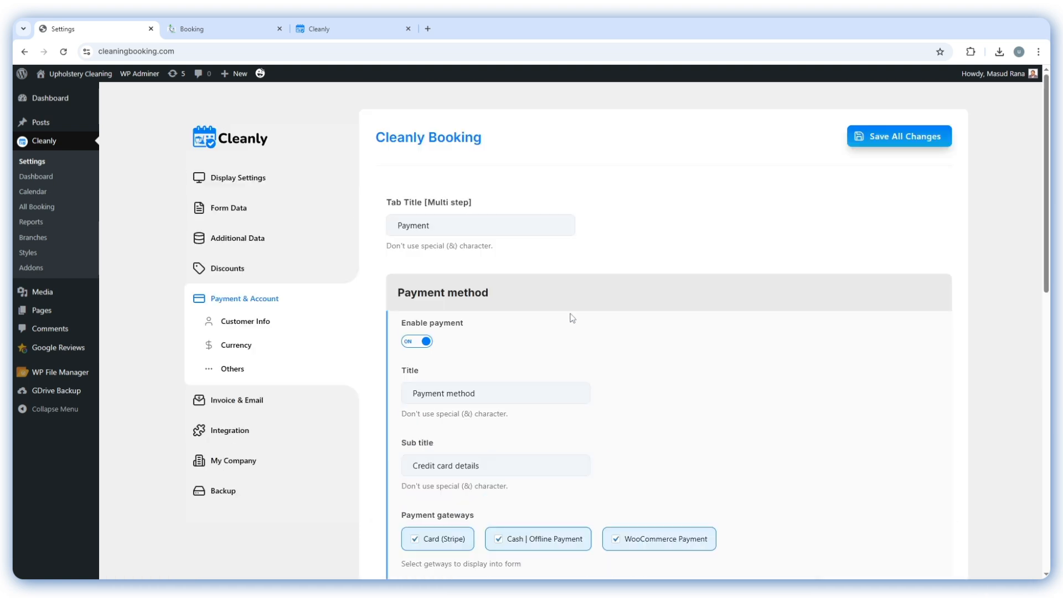
left_click(901, 142)
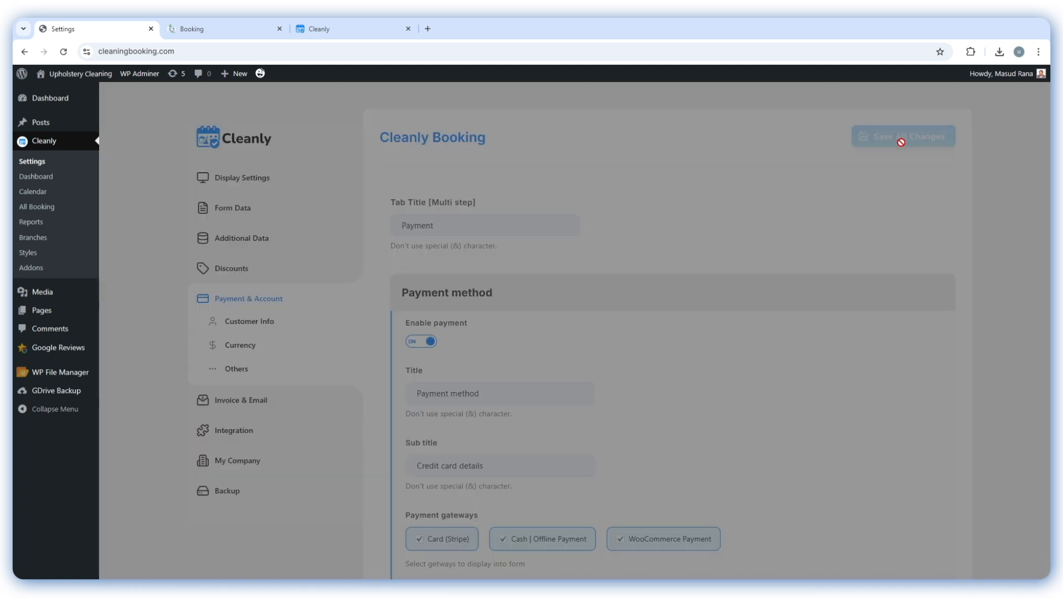
scroll(654, 252, "down", 2)
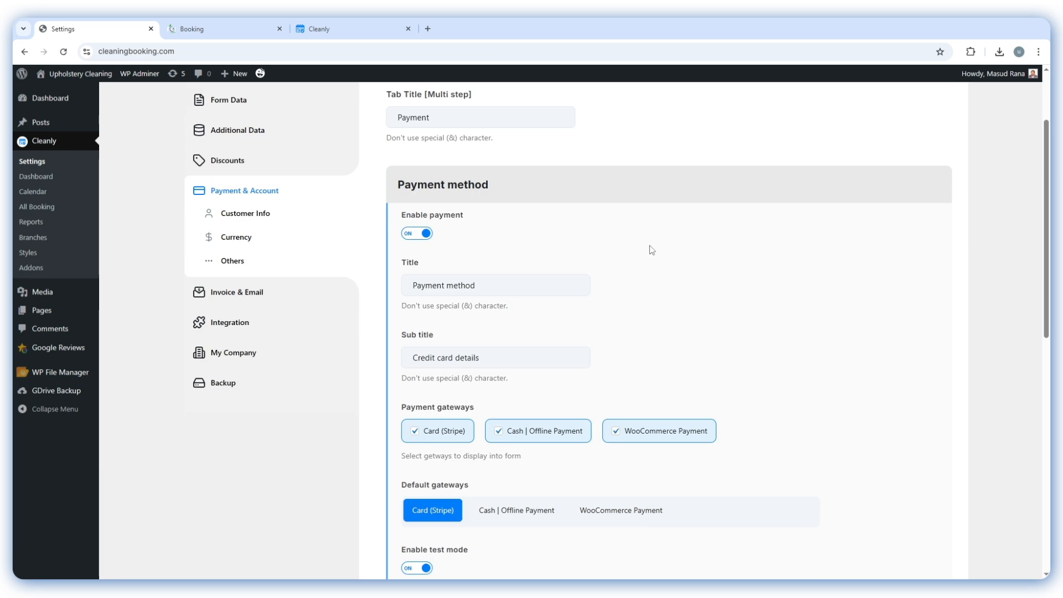
On the Booking page, try the Debit / Credit Card, Cash or Offline and WooCommerce Checkout payment options, ending on Cash or Offline
key("ctrl+Tab")
scroll(310, 166, "down", 1)
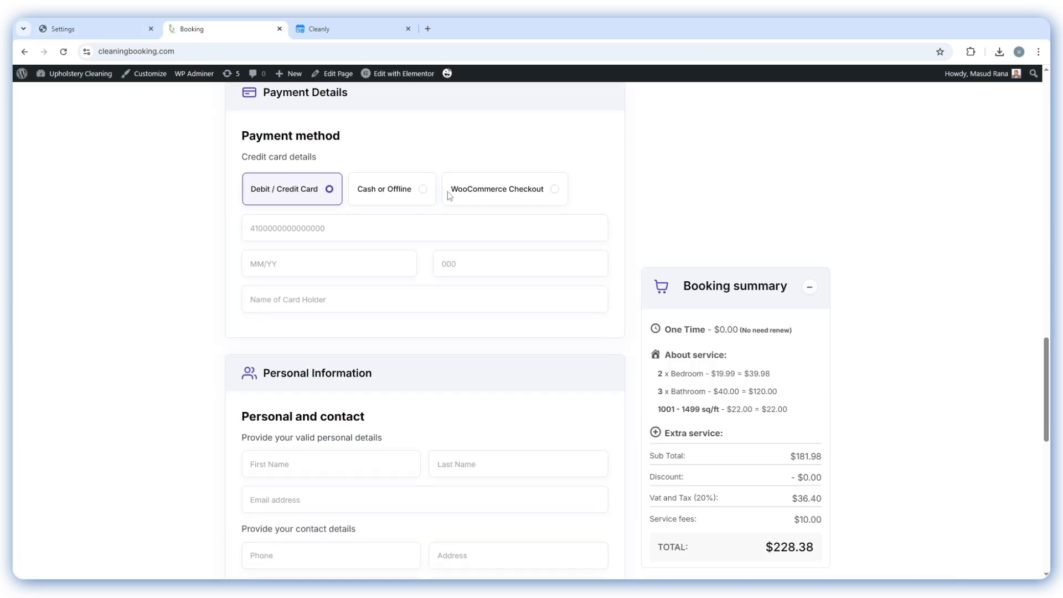
left_click(386, 188)
left_click(505, 194)
left_click(394, 189)
left_click(293, 191)
left_click(391, 194)
left_click(491, 195)
left_click(397, 194)
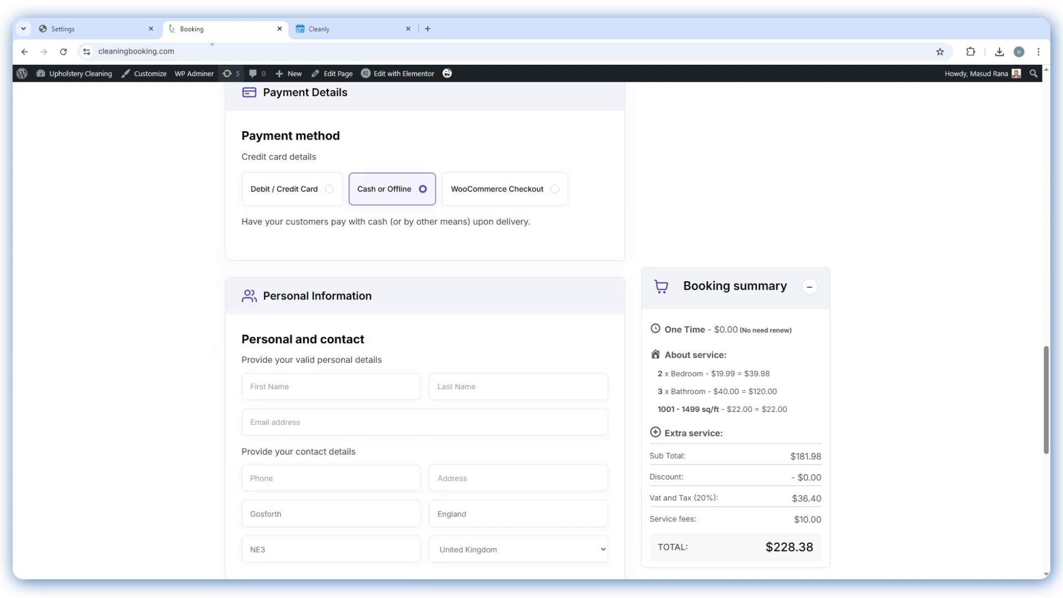
Return to the plugin's Settings page and open the Customer Info section of Payment & Account
left_click(83, 29)
scroll(606, 241, "down", 10)
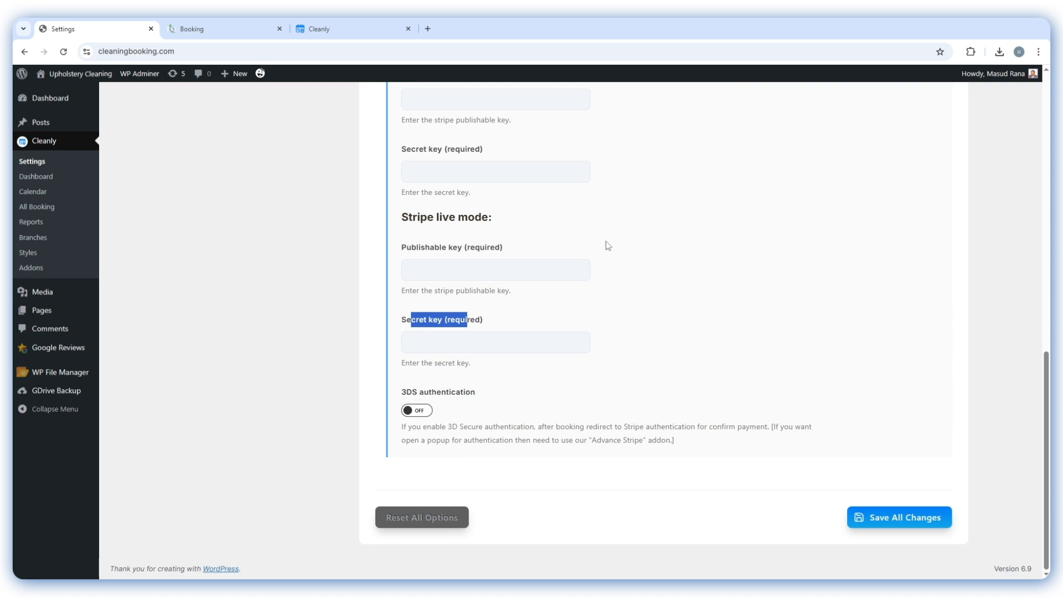
scroll(606, 245, "up", 12)
left_click(238, 323)
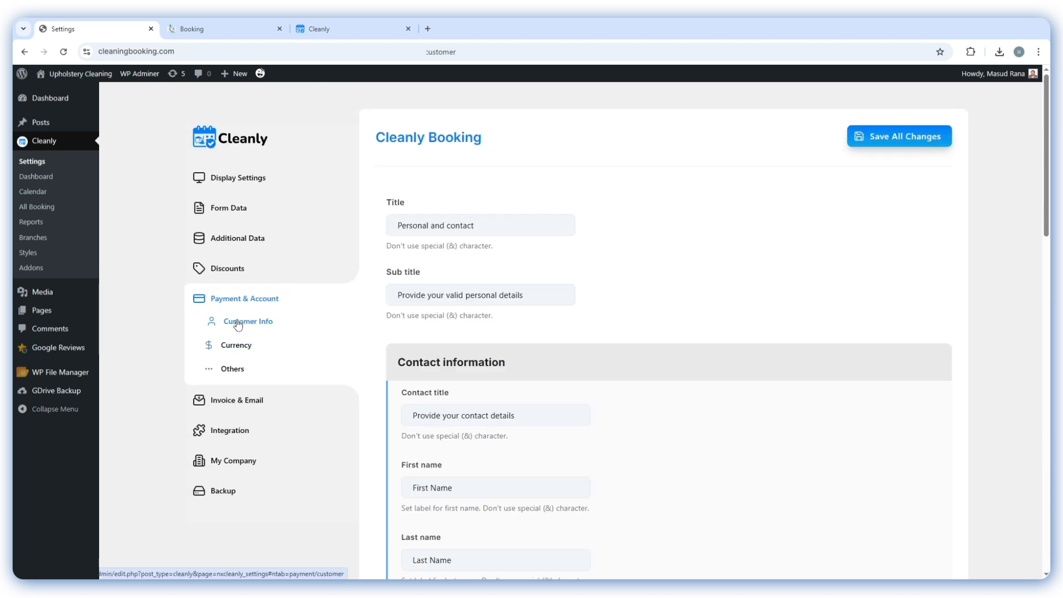
Compare the Customer Info title and sub title settings with the Personal Information section of the booking form
left_click(188, 29)
scroll(381, 288, "up", 3)
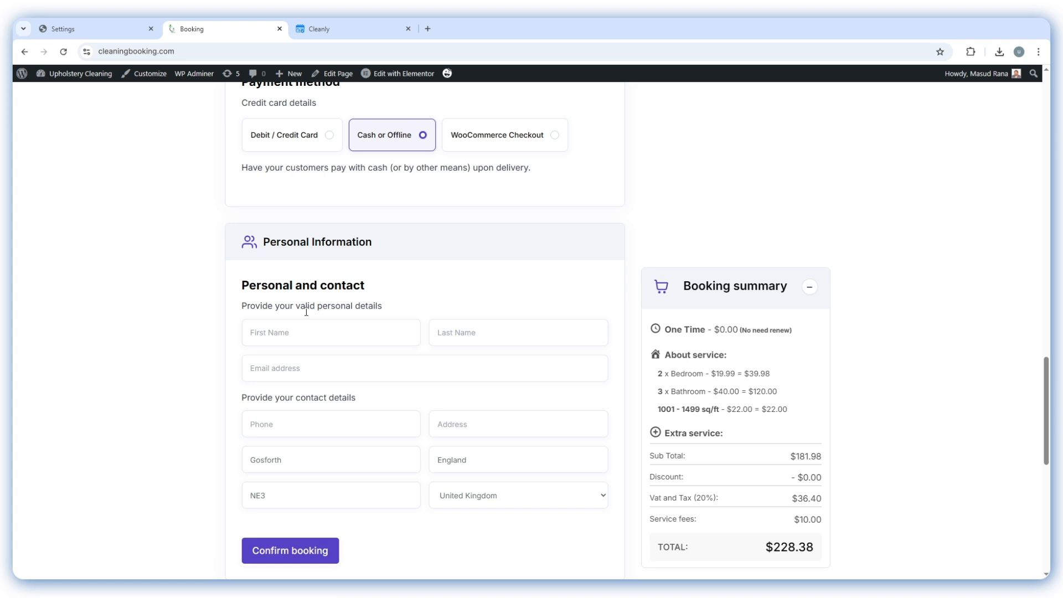
left_click(94, 29)
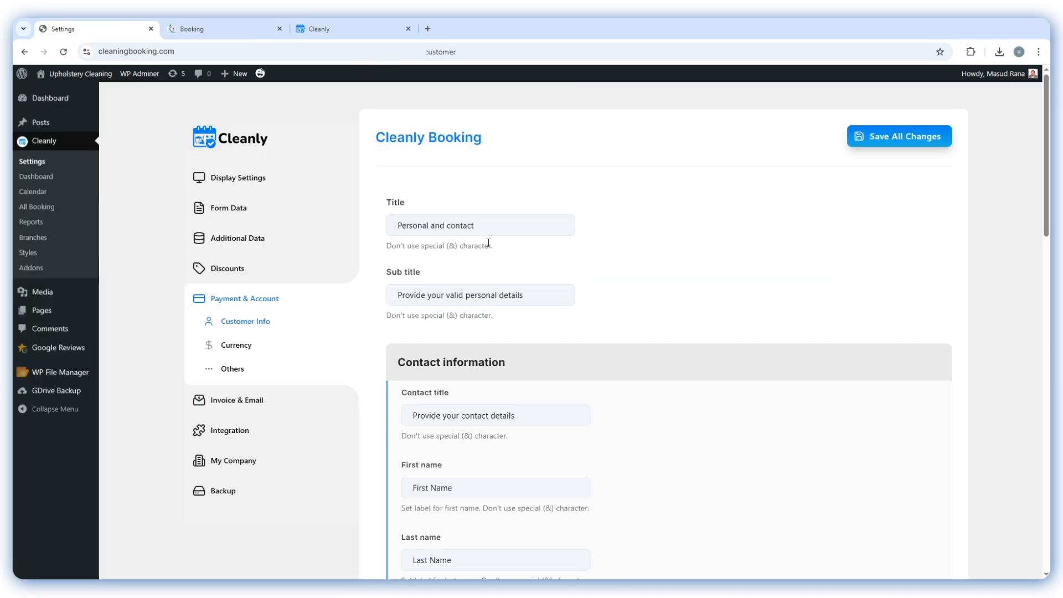
left_click_drag(399, 224, 483, 224)
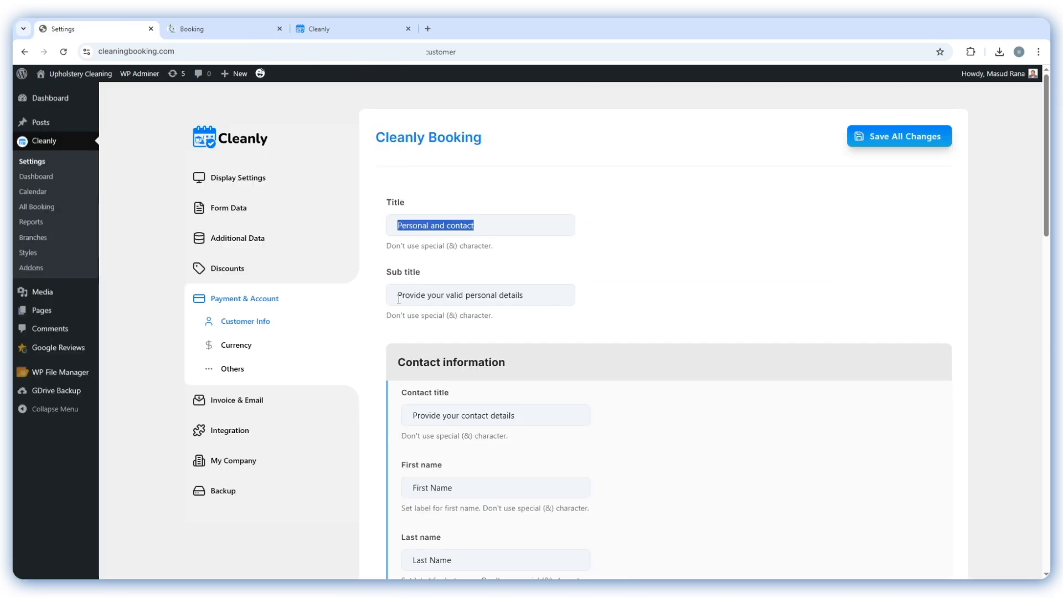
left_click_drag(429, 295, 499, 295)
left_click(211, 22)
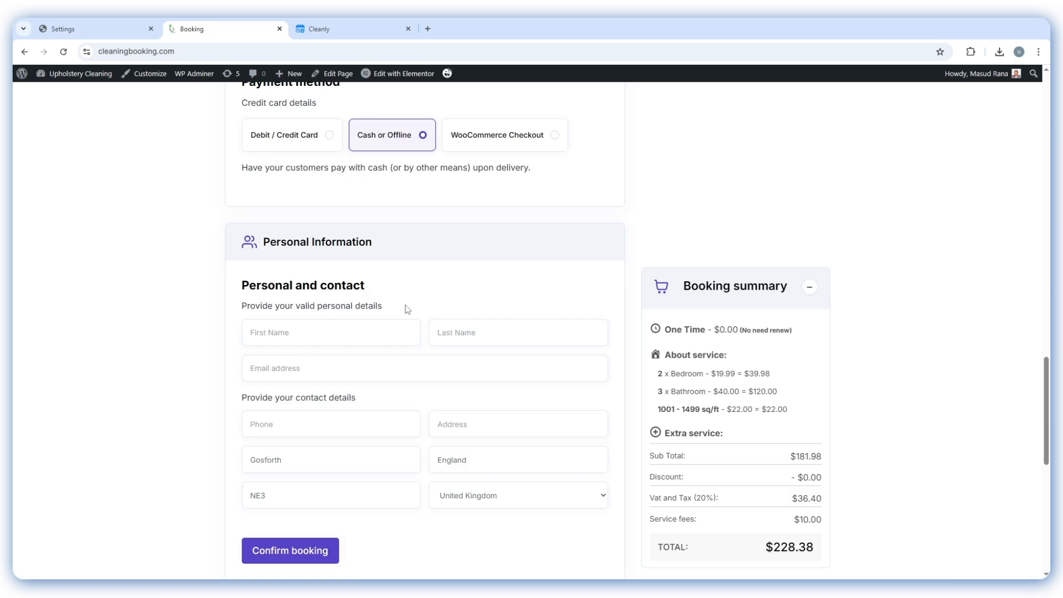
left_click(100, 22)
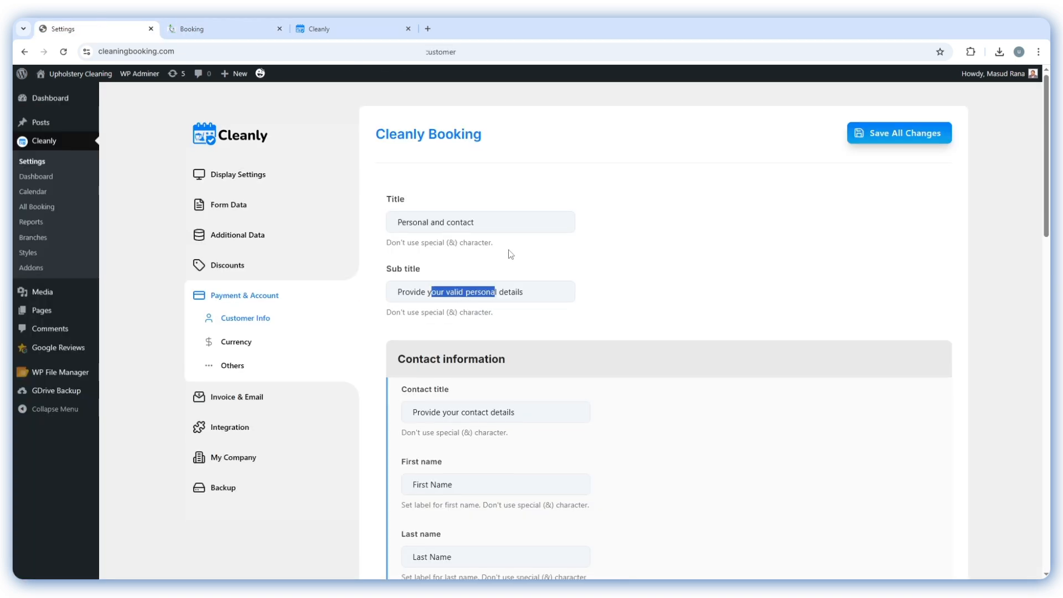
Compare the contact title, first name, last name and email label settings with the matching fields on the booking form
scroll(508, 263, "down", 2)
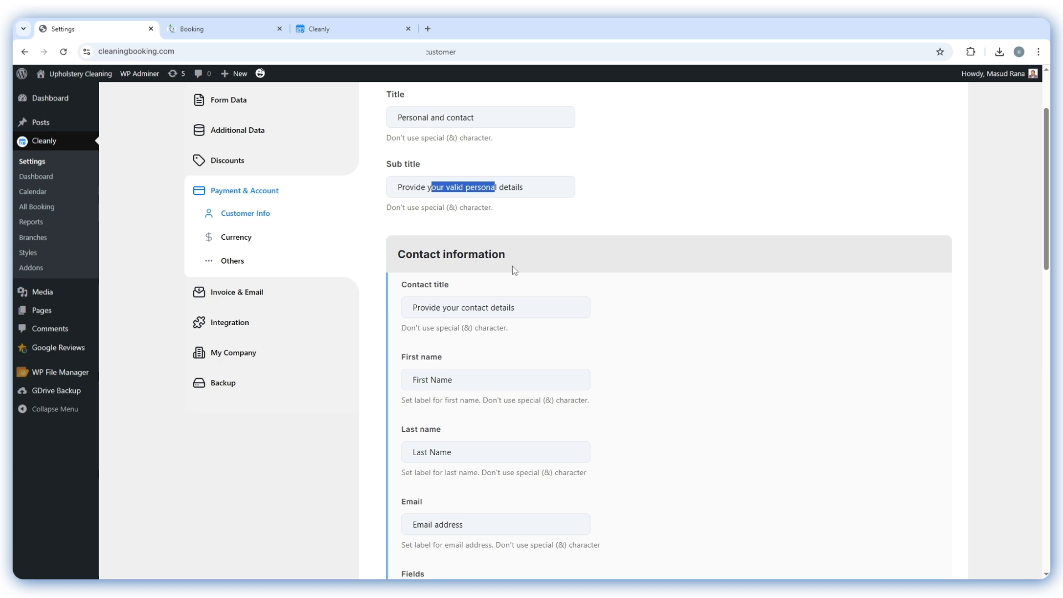
scroll(513, 266, "down", 1)
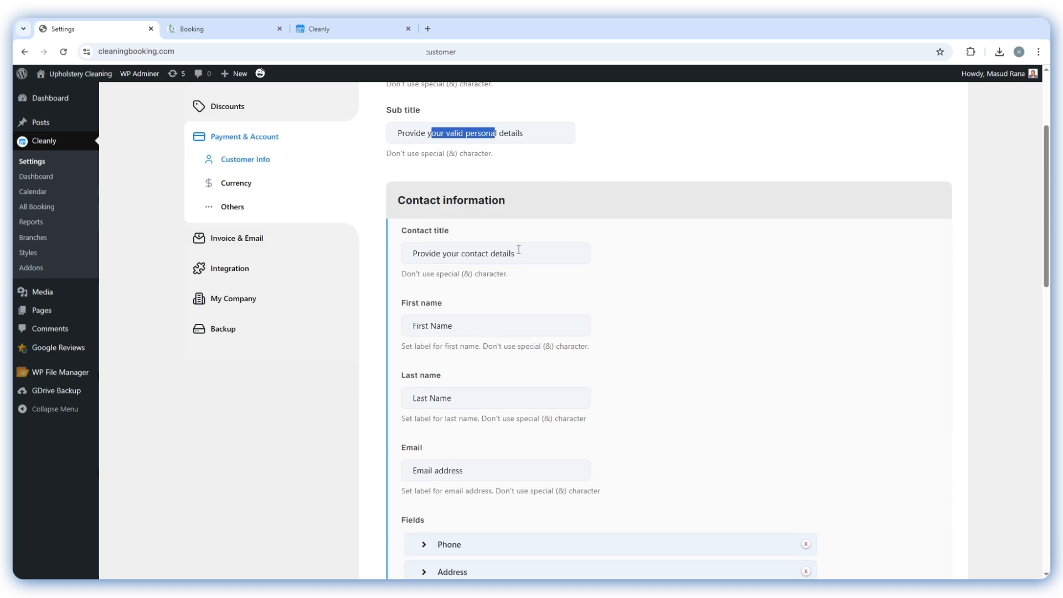
left_click(211, 29)
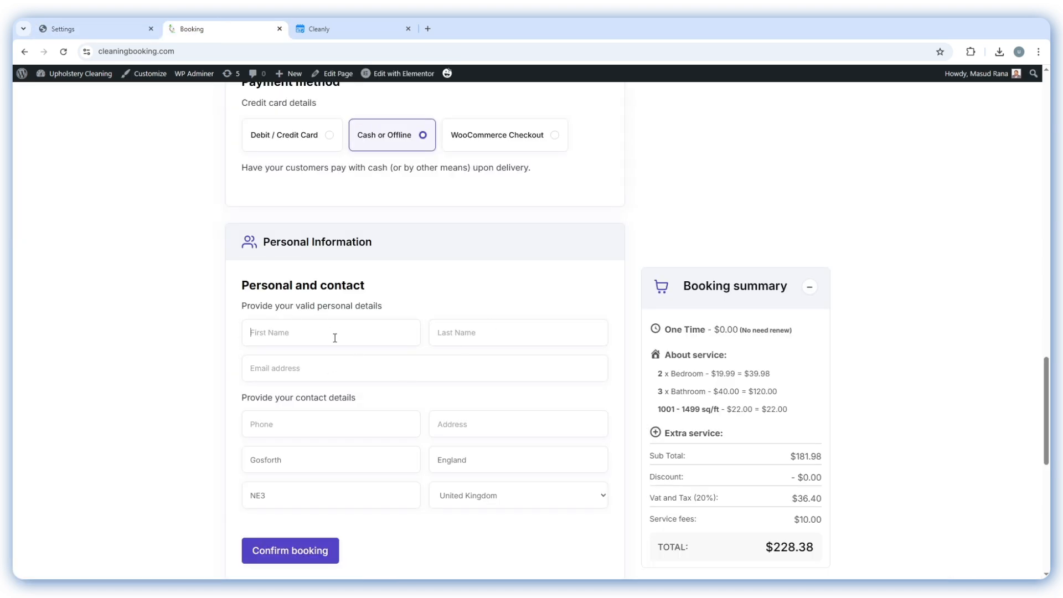
key("ctrl+shift+Tab")
scroll(440, 288, "down", 3)
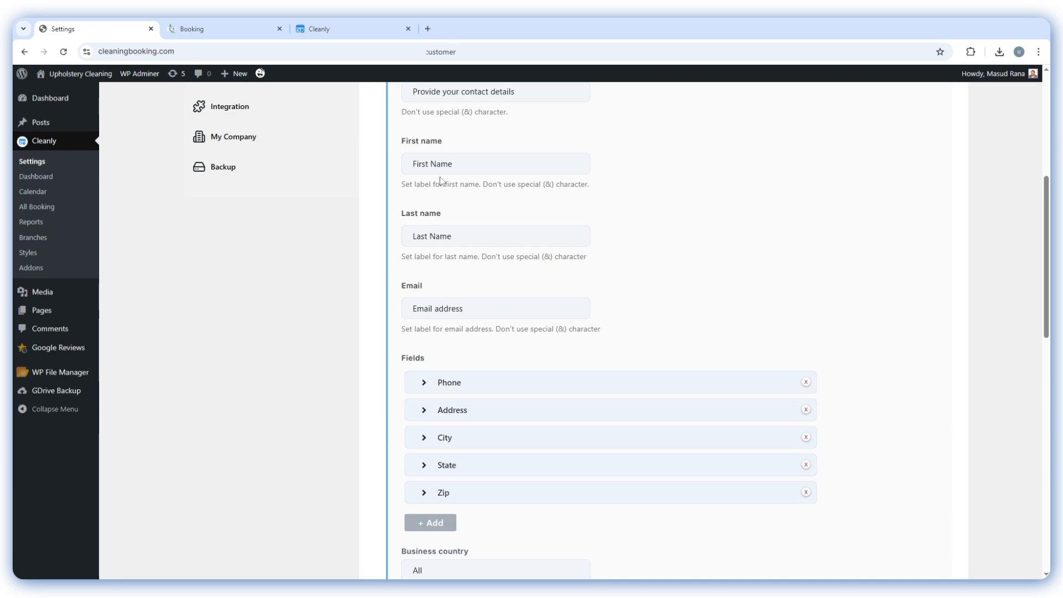
left_click_drag(429, 310, 483, 304)
left_click_drag(453, 236, 400, 223)
left_click_drag(455, 165, 407, 158)
left_click_drag(474, 311, 409, 306)
left_click(191, 29)
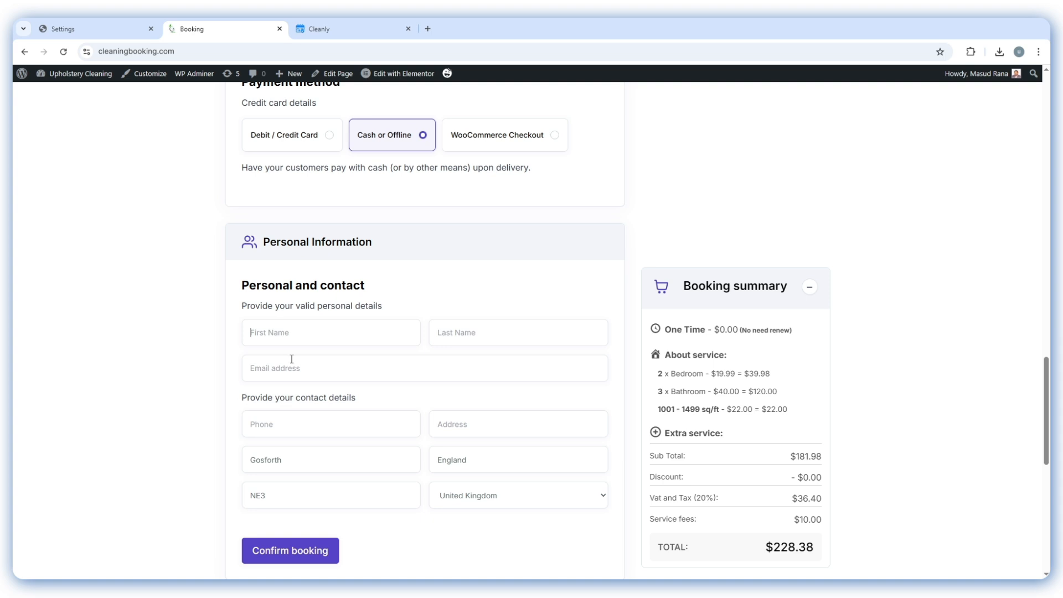
left_click(102, 29)
Compare the Phone, Address, City, State and Zip entries under Fields with the contact details on the booking form
scroll(445, 319, "down", 1)
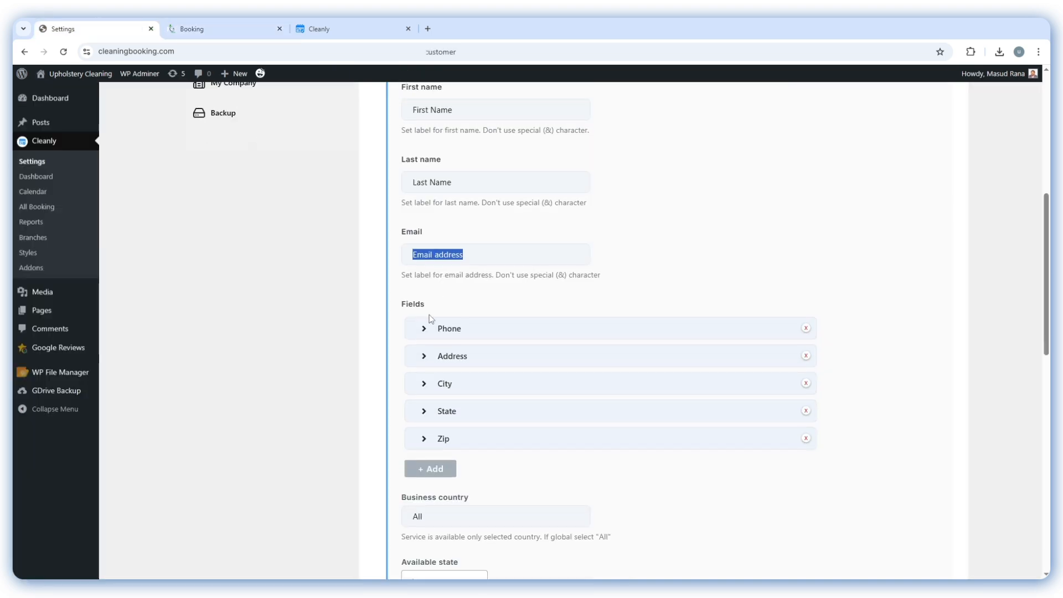
scroll(493, 382, "down", 2)
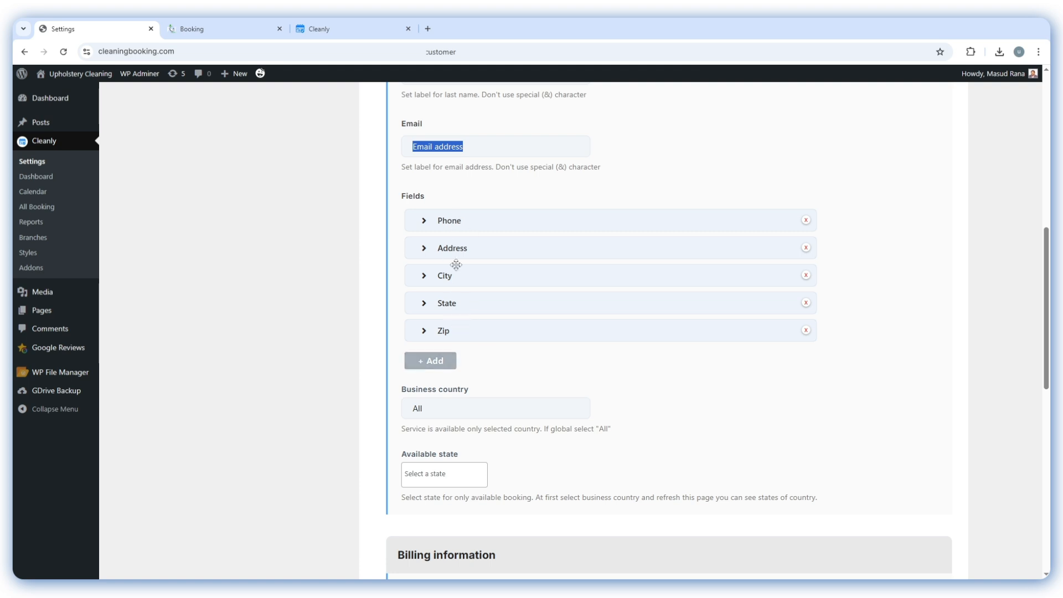
left_click(200, 28)
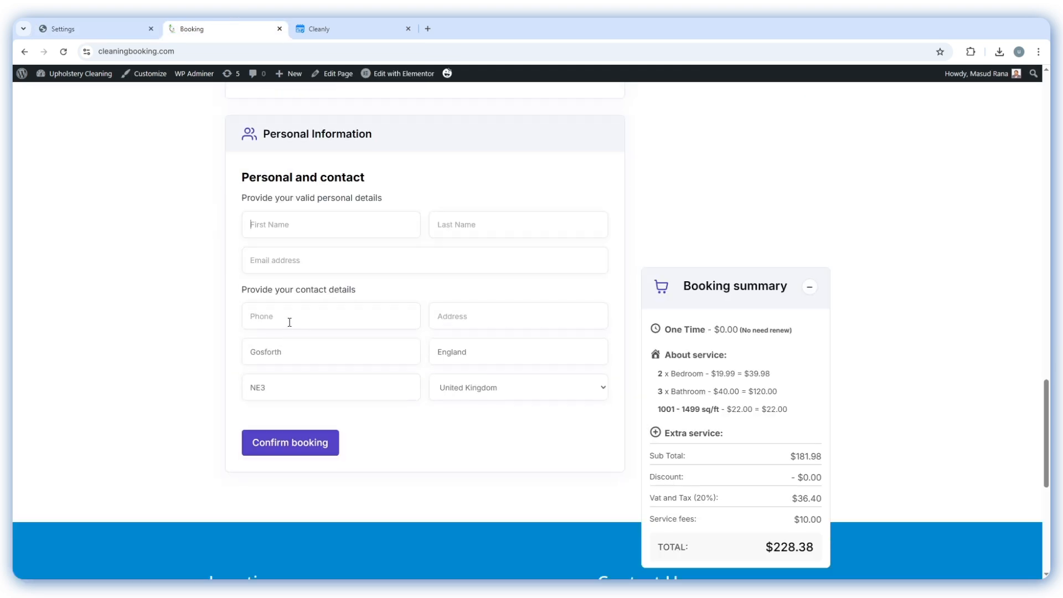
left_click(94, 27)
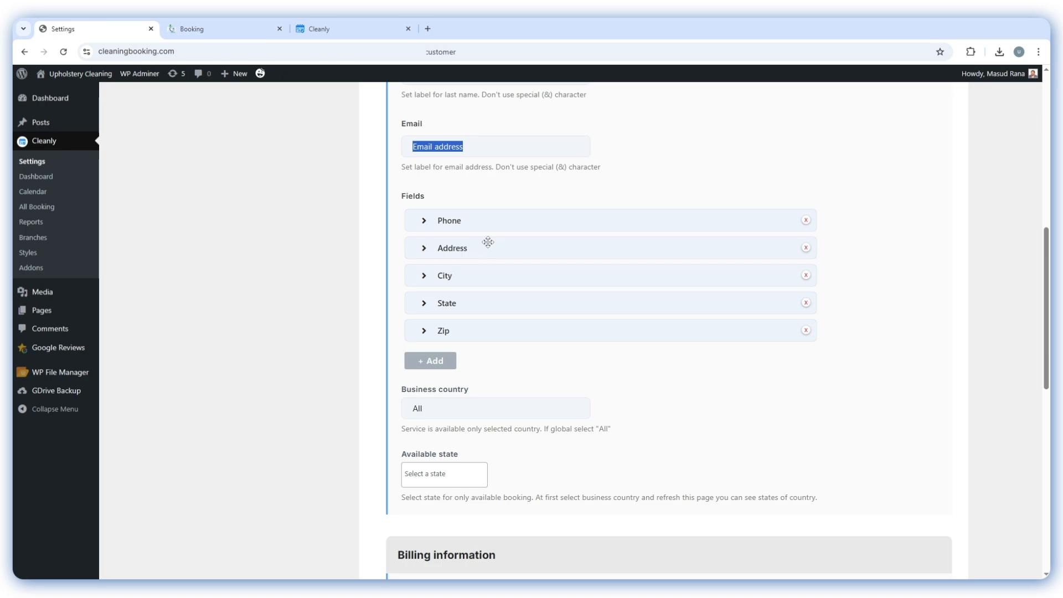
scroll(482, 250, "down", 1)
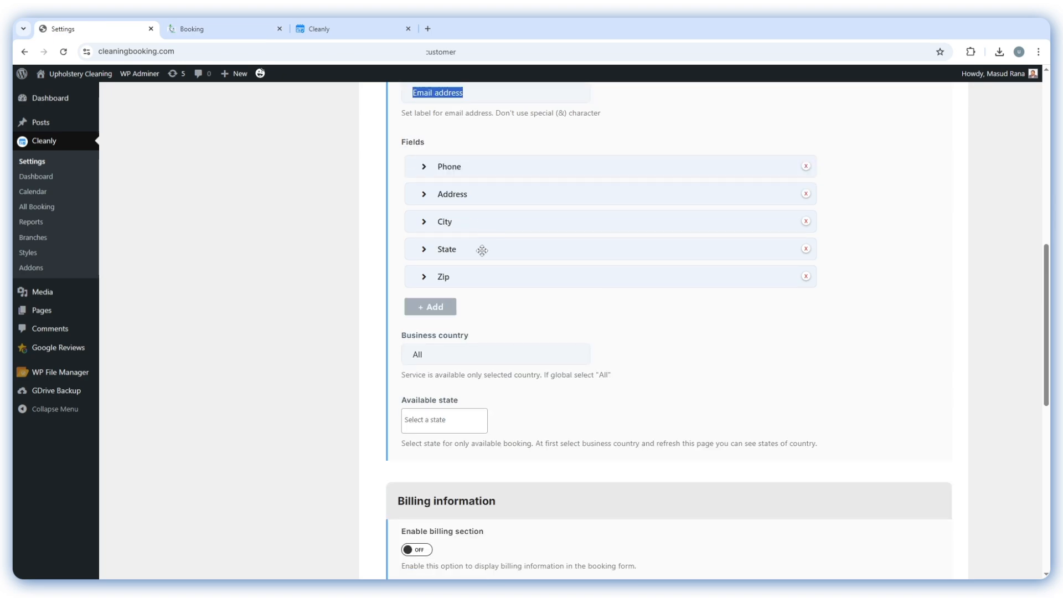
Browse the available Business country options and close the list without choosing one
left_click(449, 358)
scroll(474, 119, "down", 3)
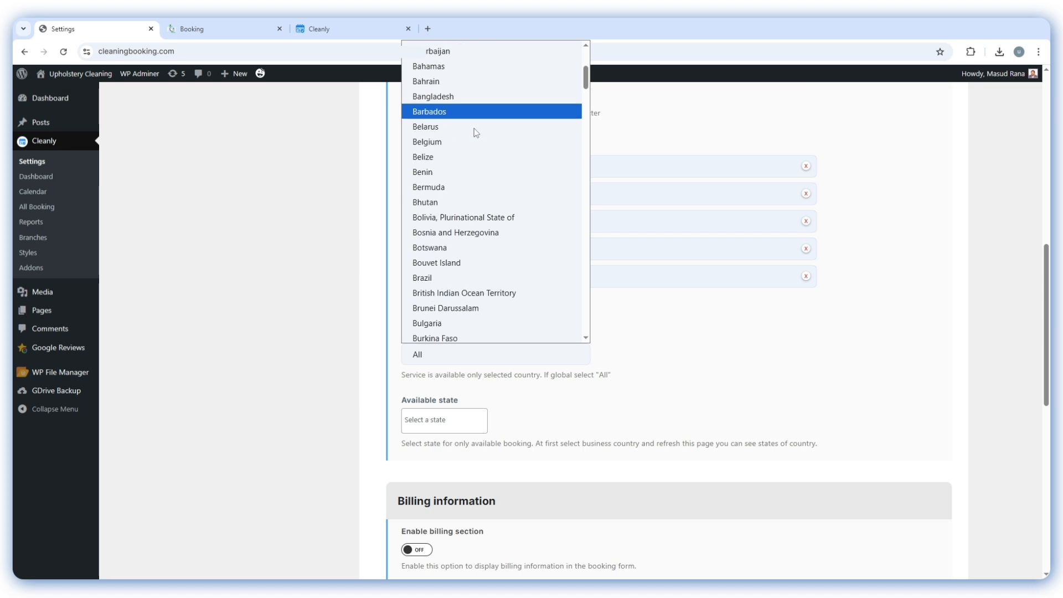
scroll(486, 204, "up", 5)
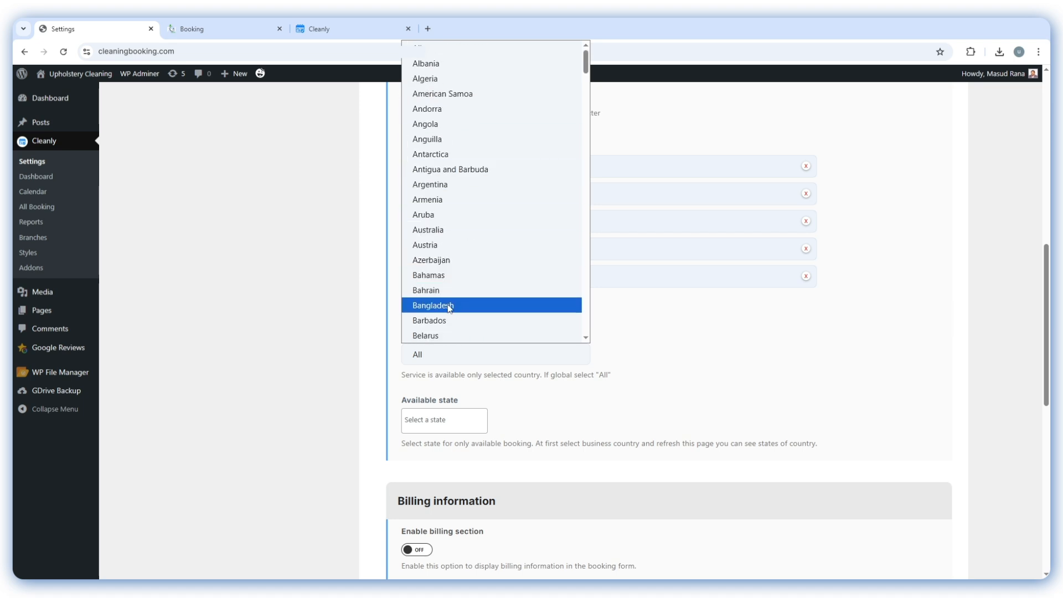
left_click(559, 406)
Check the Available state options and read the note on how states depend on the business country
left_click(432, 420)
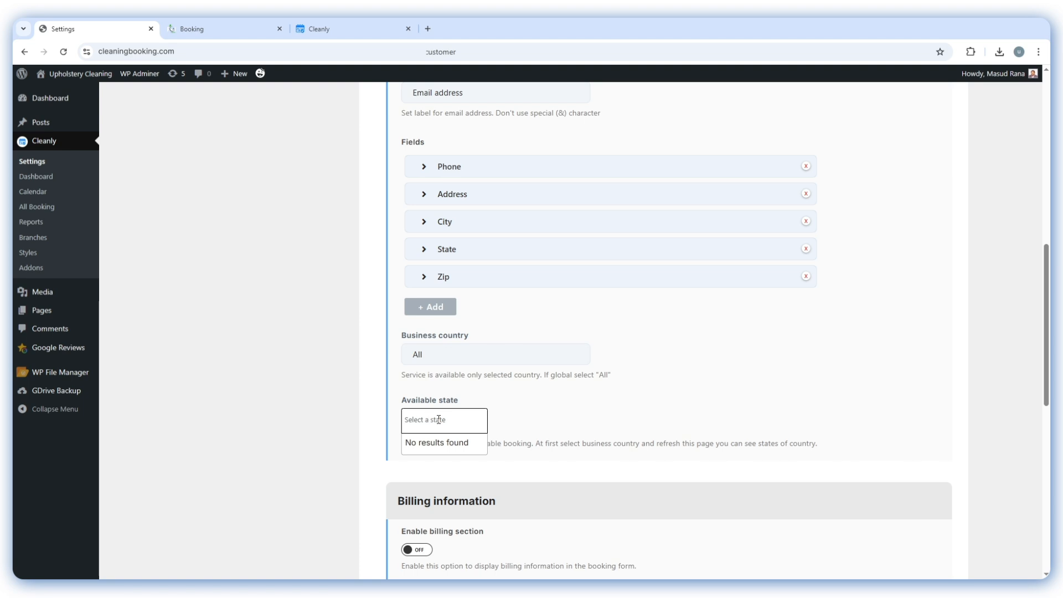
left_click(514, 393)
left_click_drag(545, 444, 706, 453)
left_click(628, 425)
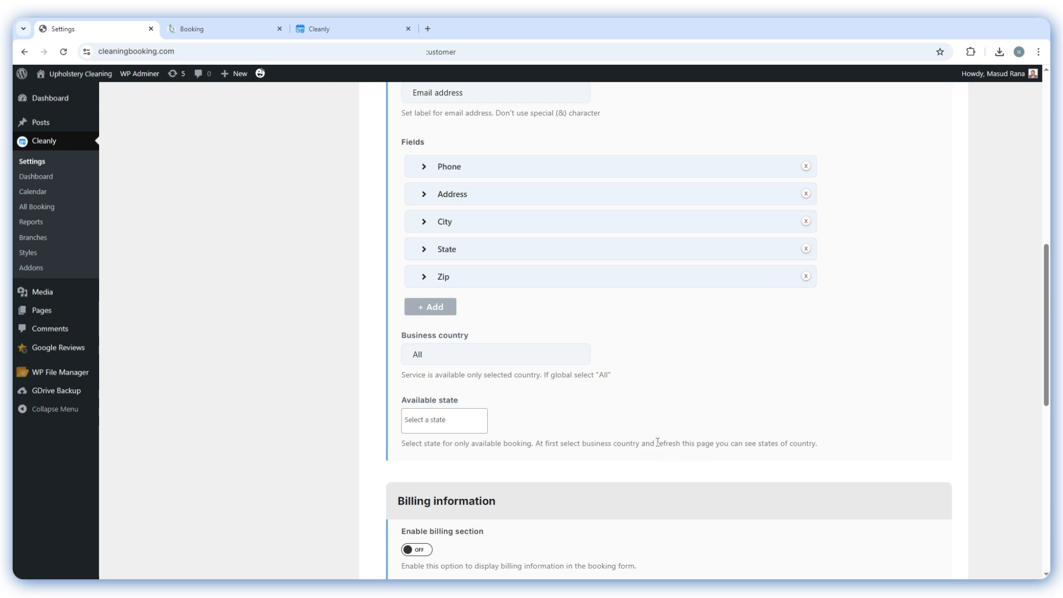
left_click_drag(768, 443, 797, 444)
left_click(434, 422)
Set the business country to Bangladesh and save all changes
left_click(459, 363)
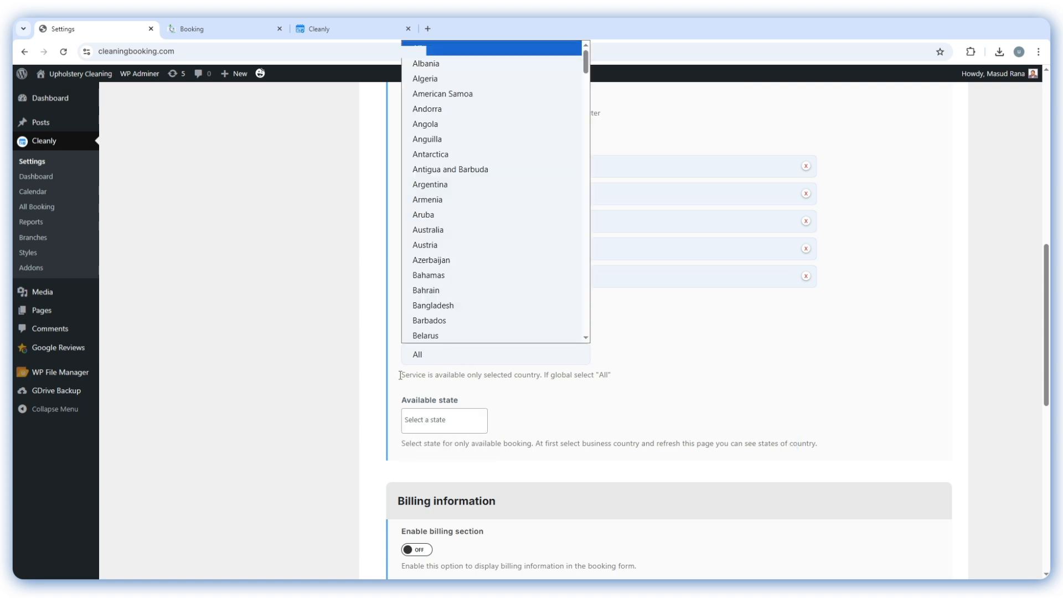
left_click(432, 306)
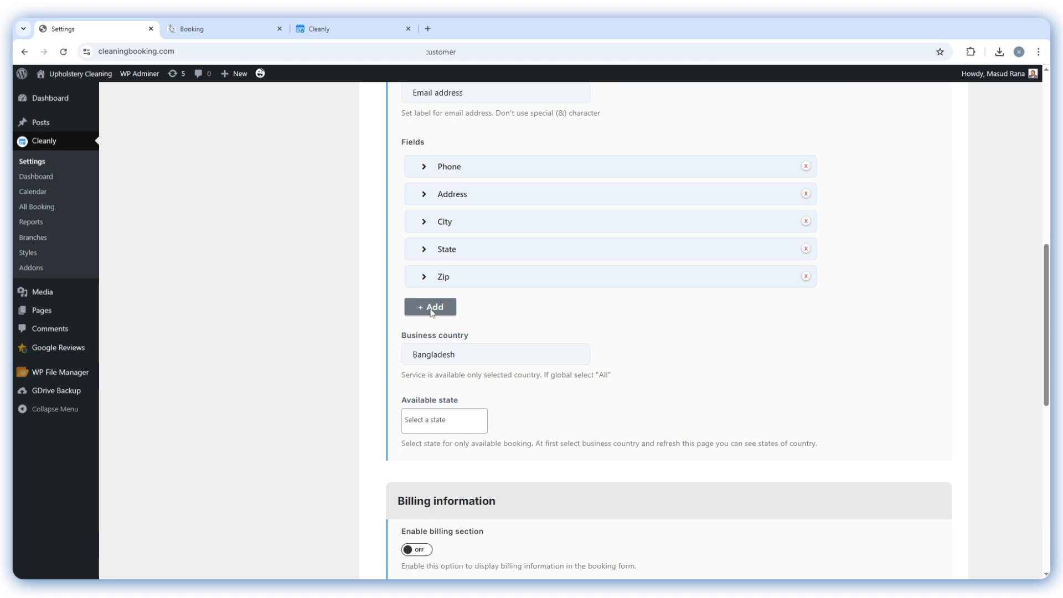
scroll(930, 210, "up", 10)
left_click(908, 143)
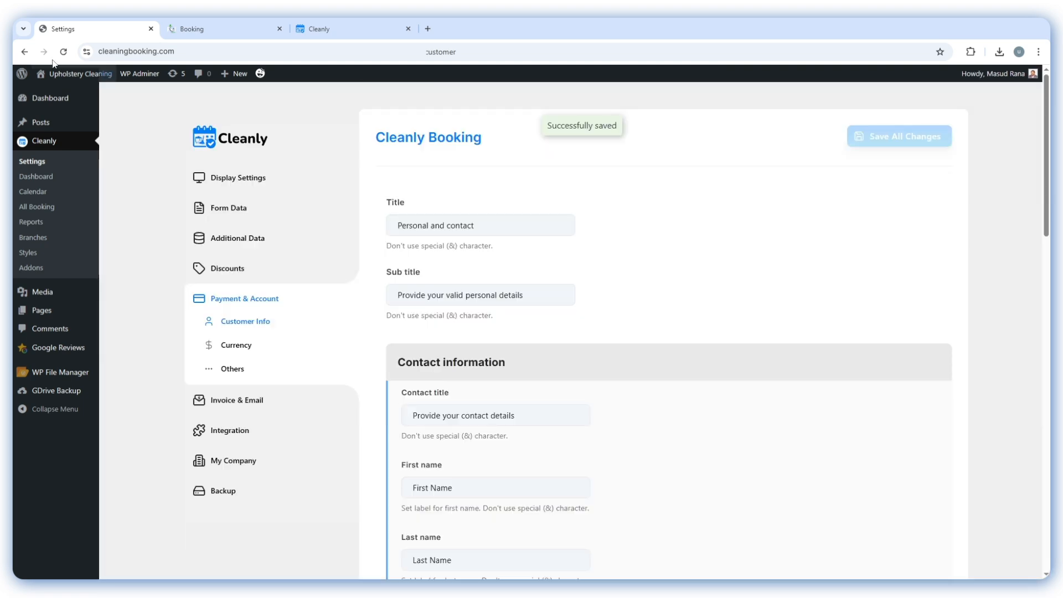
Reload the settings page and select Rangpur and Mymensingh as the available states
left_click(63, 52)
scroll(551, 172, "down", 2)
scroll(551, 171, "down", 8)
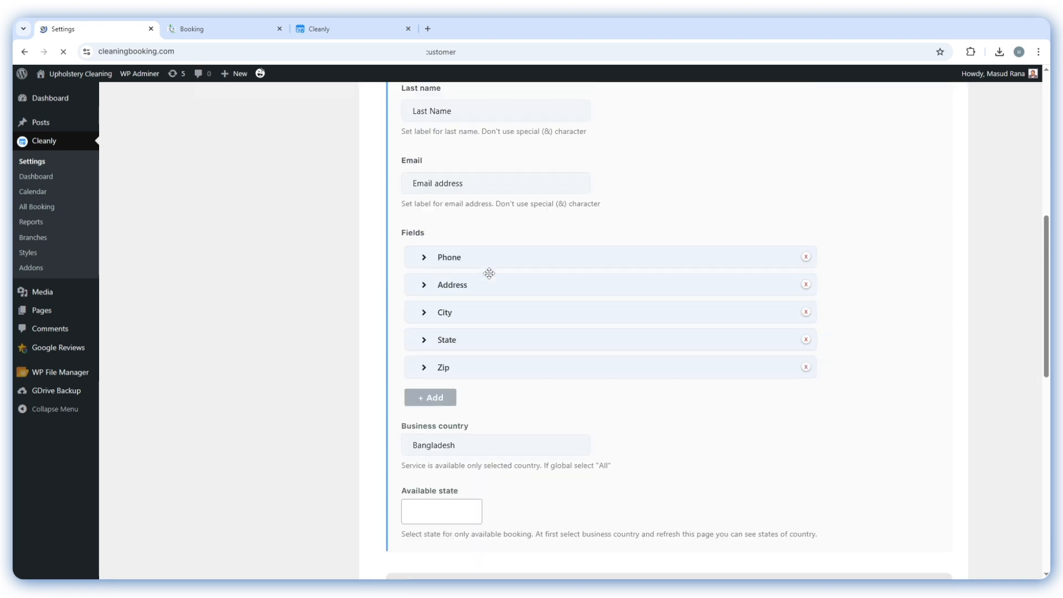
left_click(437, 412)
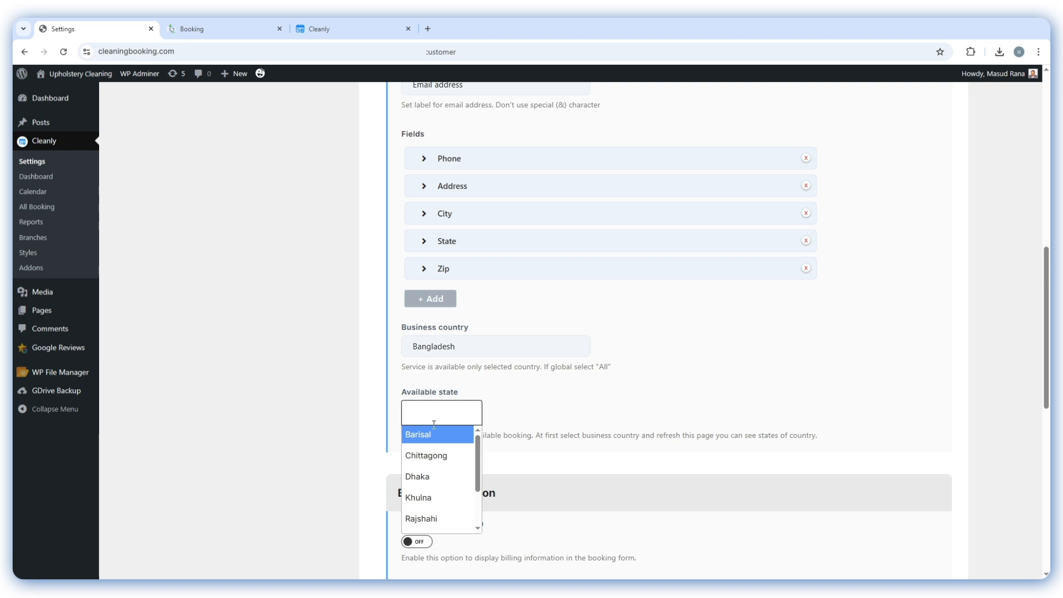
scroll(431, 487, "down", 1)
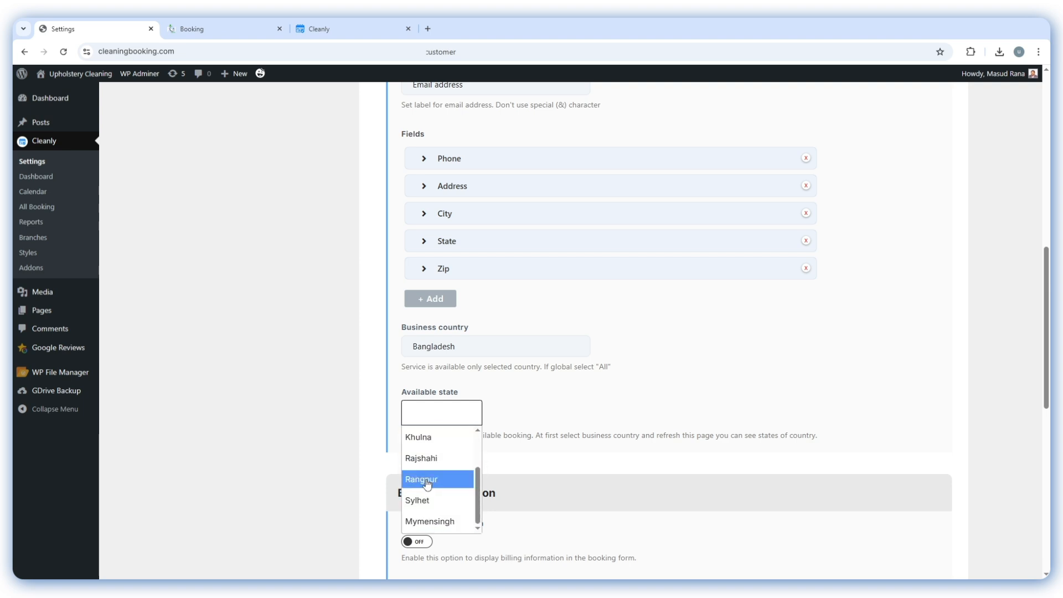
left_click(425, 480)
left_click(465, 412)
left_click(441, 519)
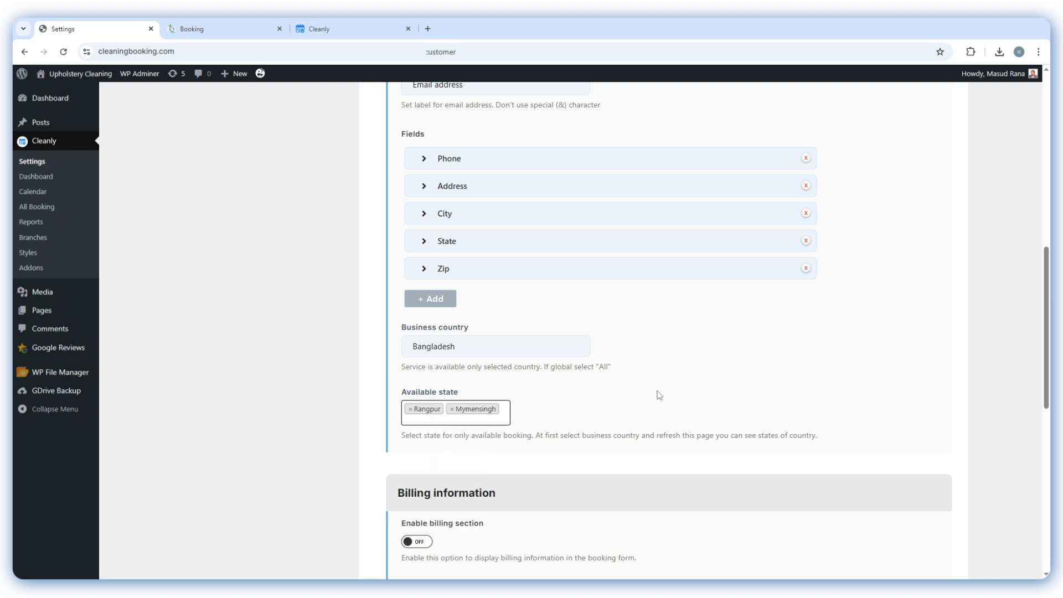
Enable the billing section under Billing information and save all changes
scroll(573, 351, "down", 4)
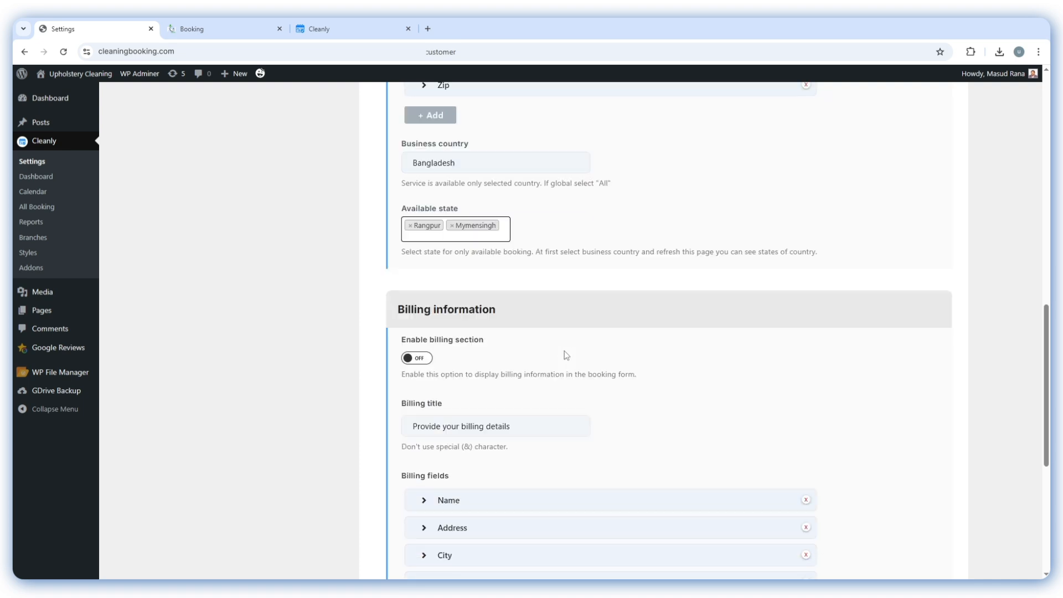
scroll(464, 254, "down", 1)
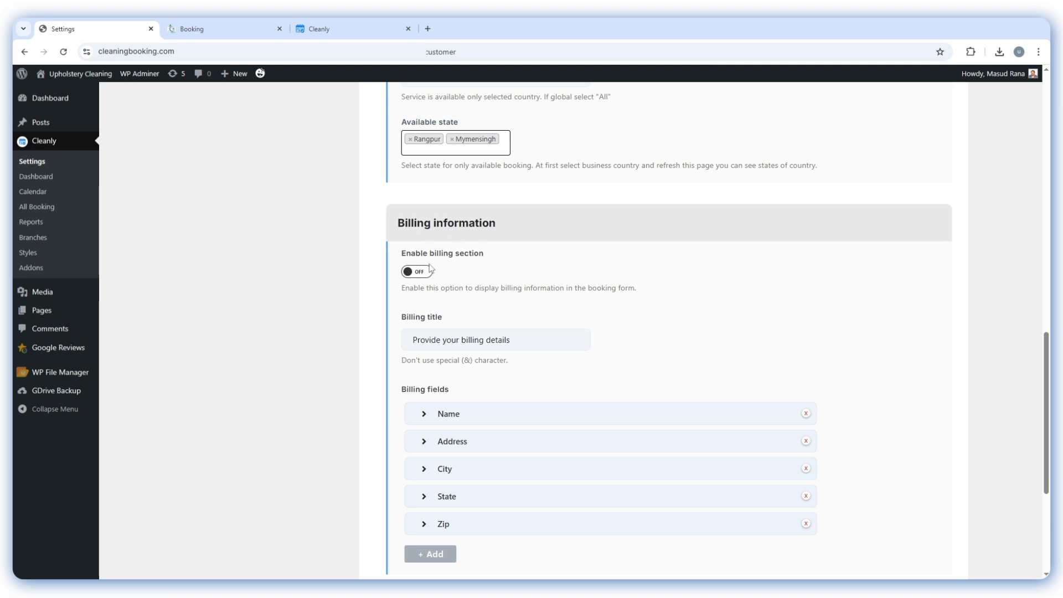
left_click(210, 29)
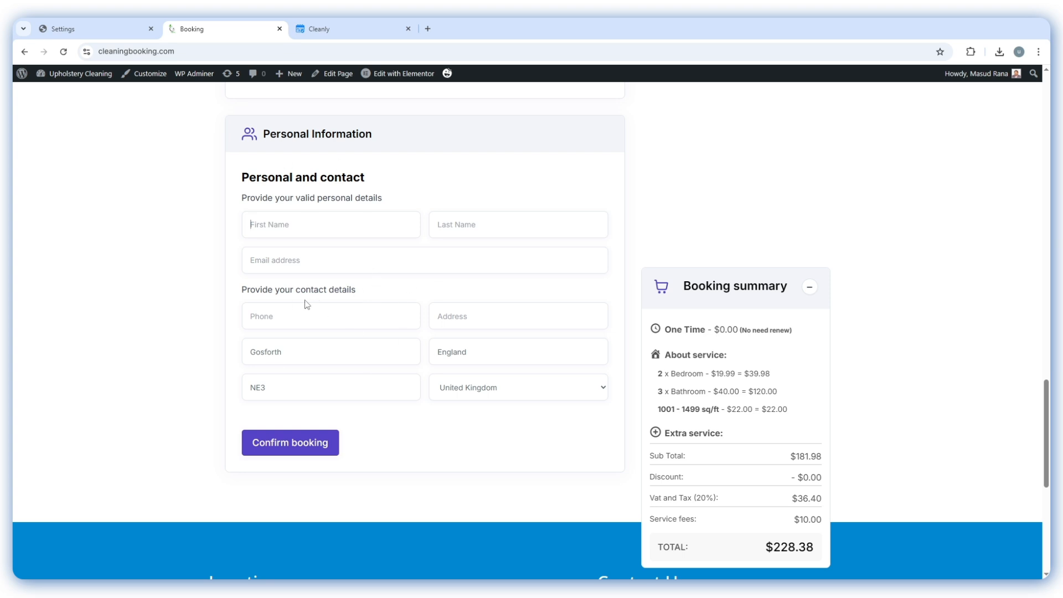
left_click(81, 28)
left_click(420, 271)
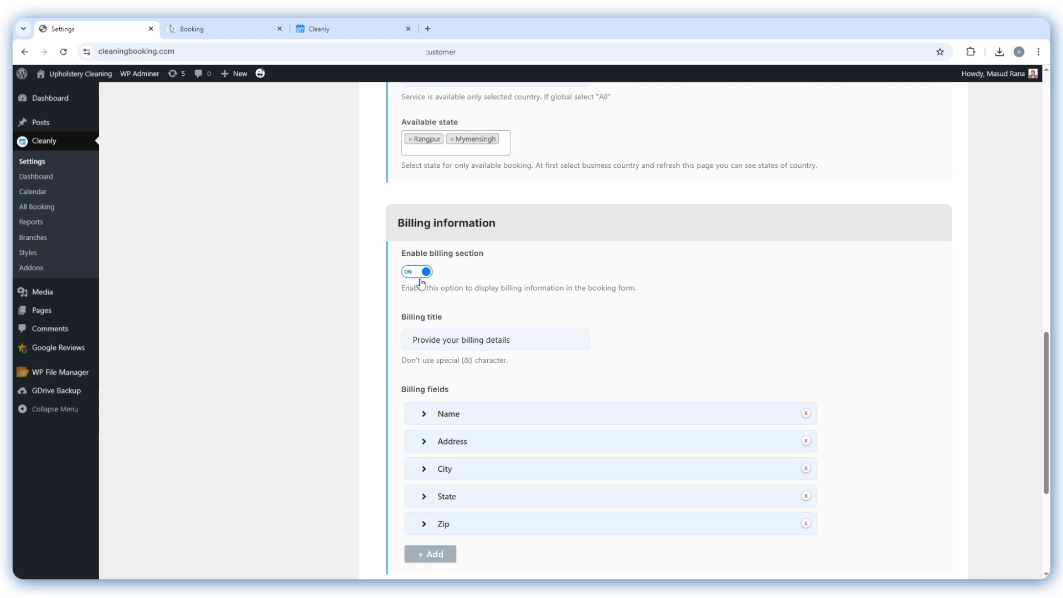
scroll(873, 171, "up", 15)
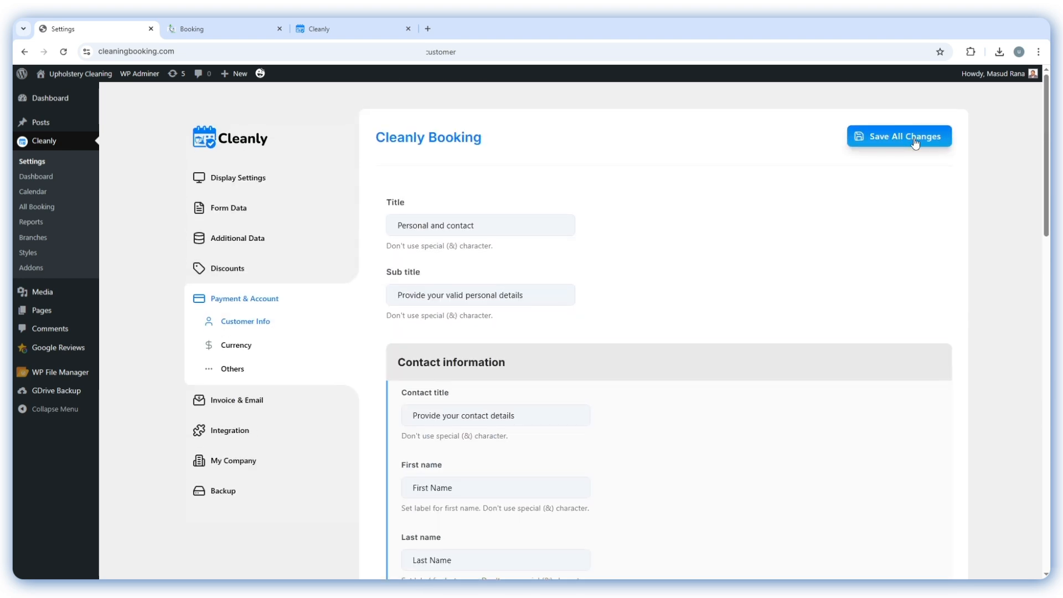
left_click(915, 143)
Reload the booking page and mark the billing address as the same as the contact address to test the billing details
left_click(192, 30)
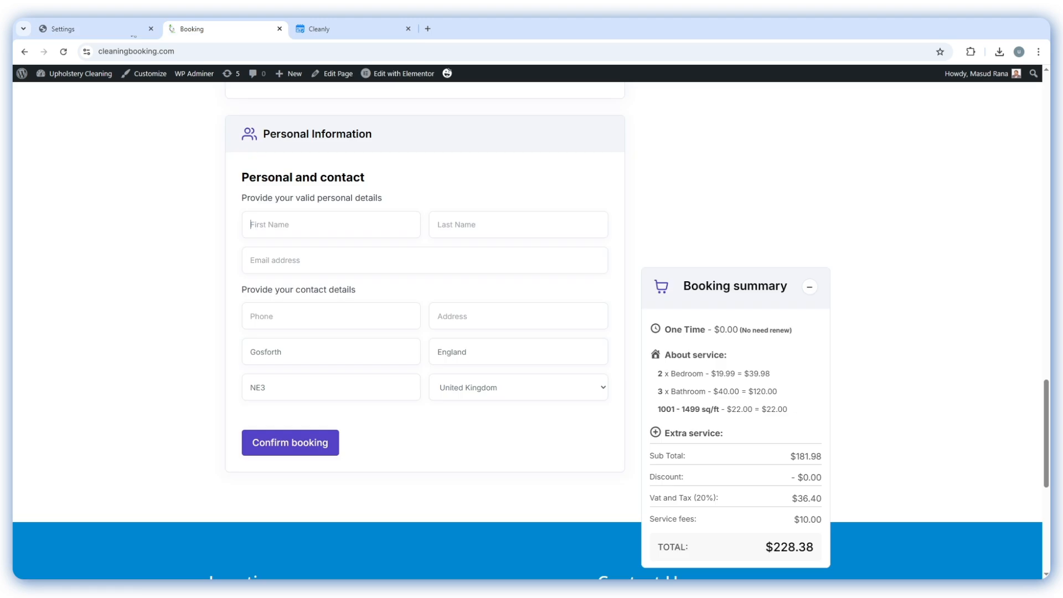
left_click(64, 52)
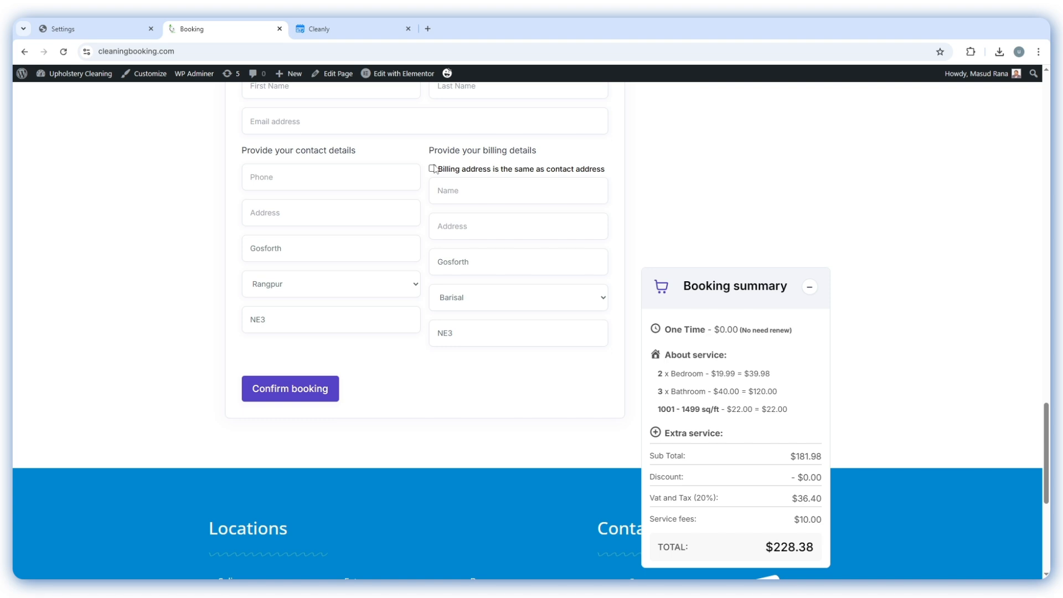
left_click(433, 169)
scroll(505, 235, "up", 1)
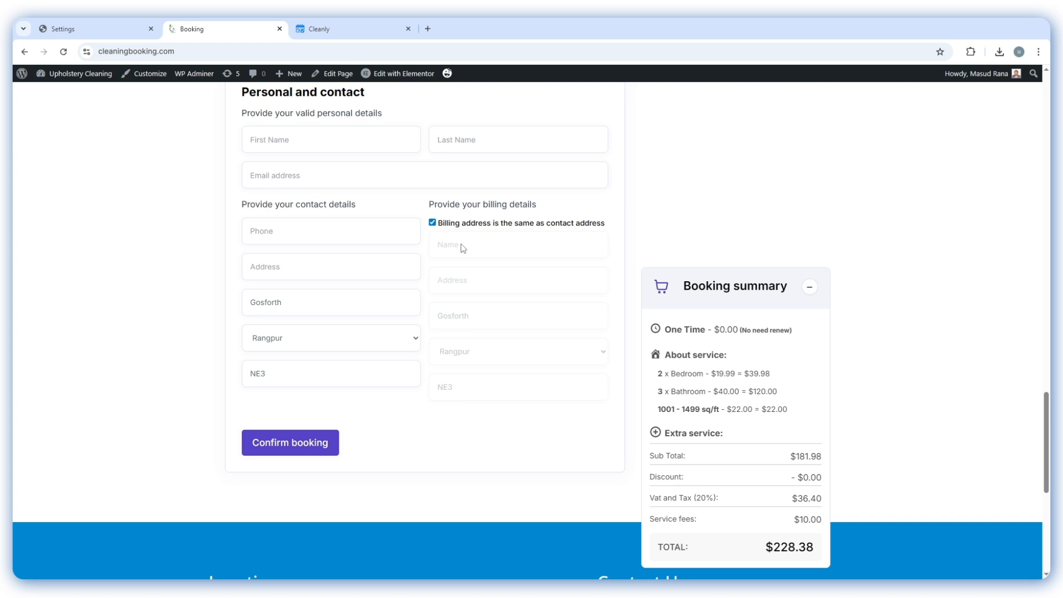
Turn on Disable Auto Account Creation in the Customer account section of the settings and save all changes
left_click(88, 35)
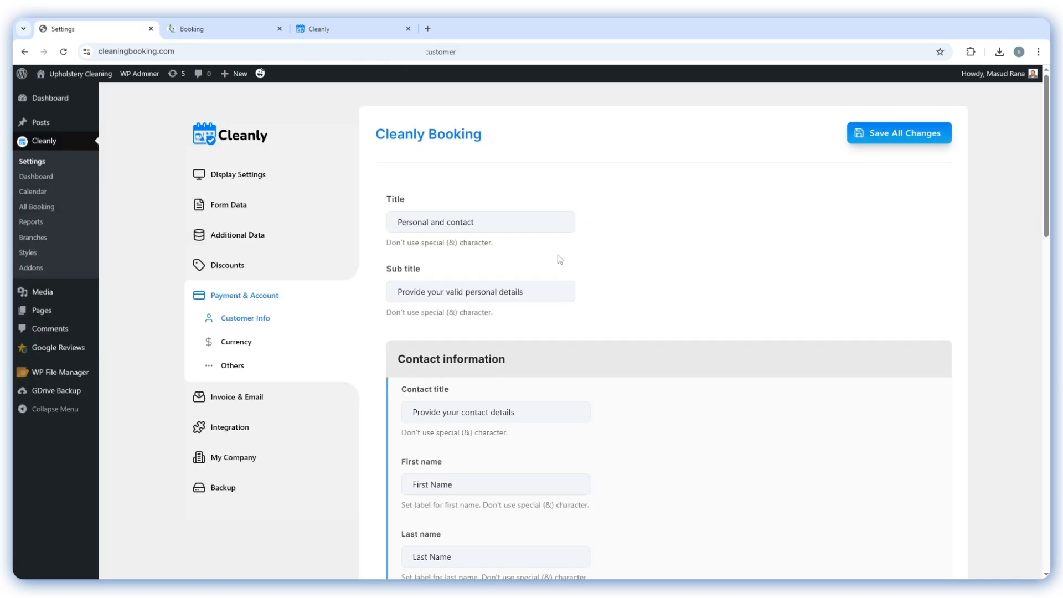
scroll(553, 254, "down", 15)
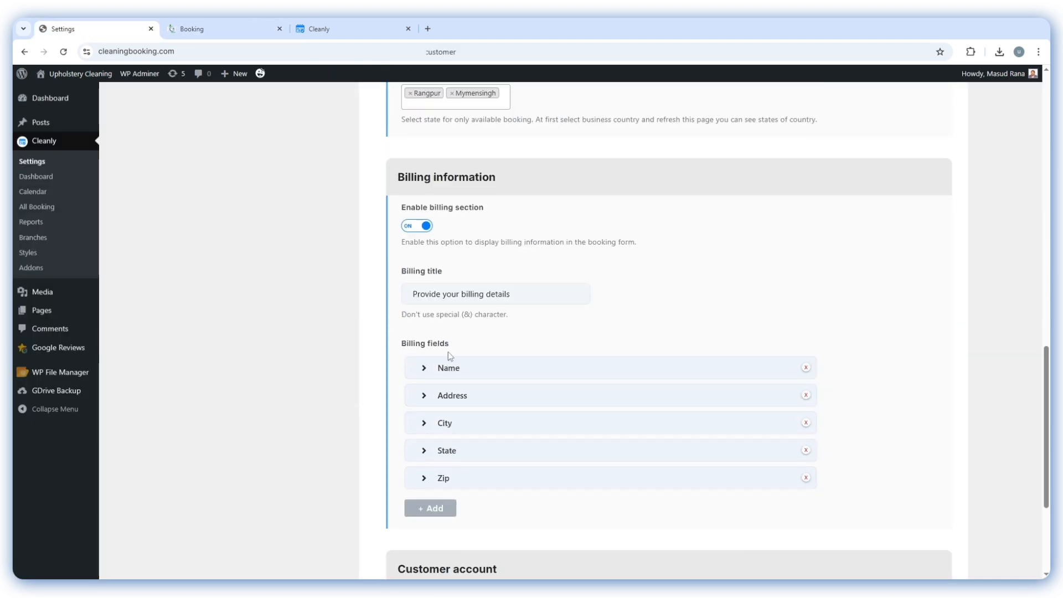
scroll(450, 443, "down", 2)
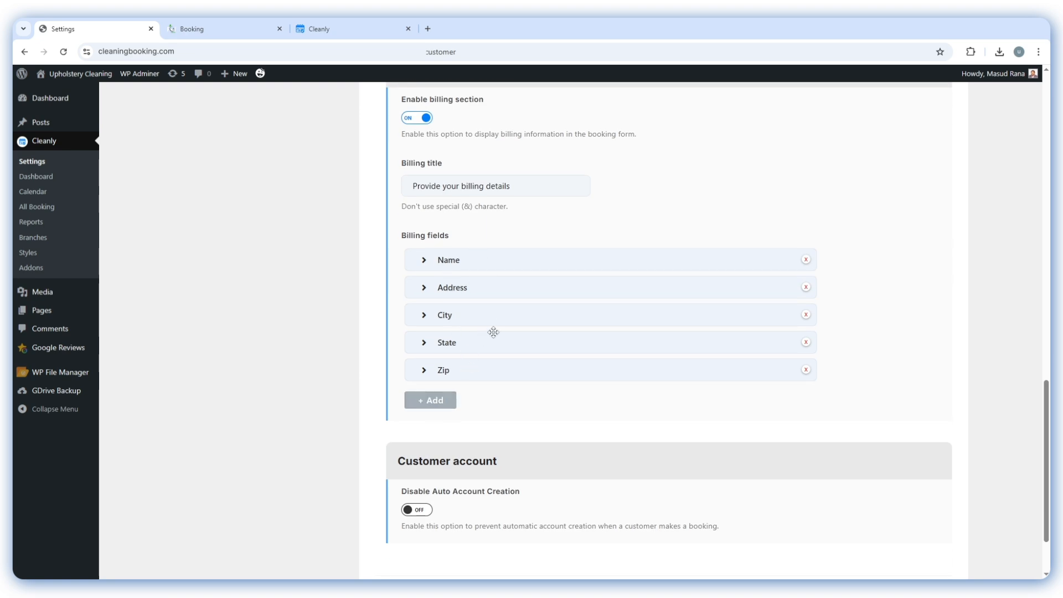
scroll(493, 322, "down", 2)
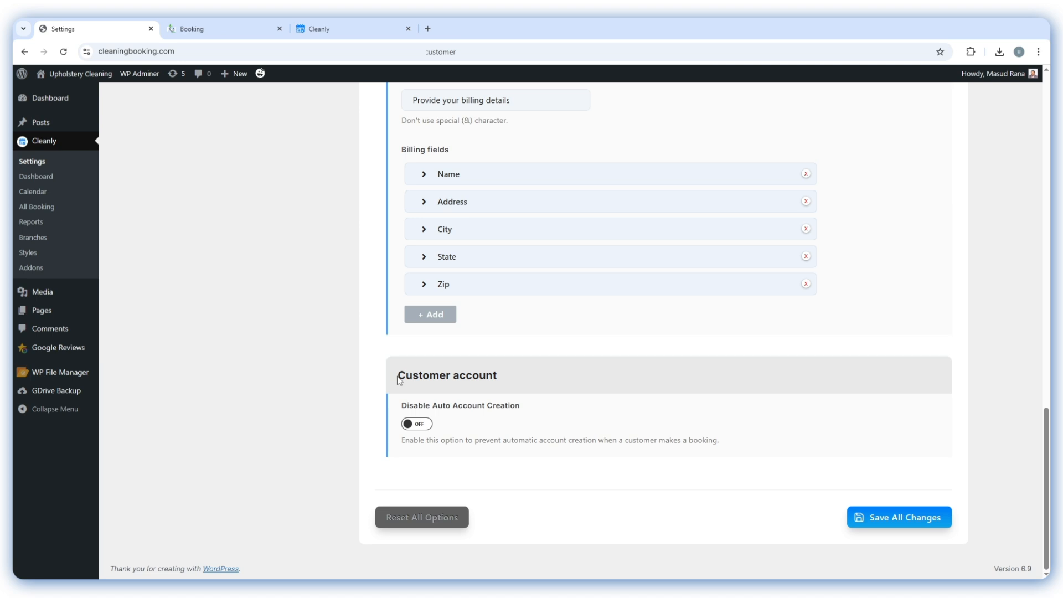
left_click_drag(400, 376, 512, 378)
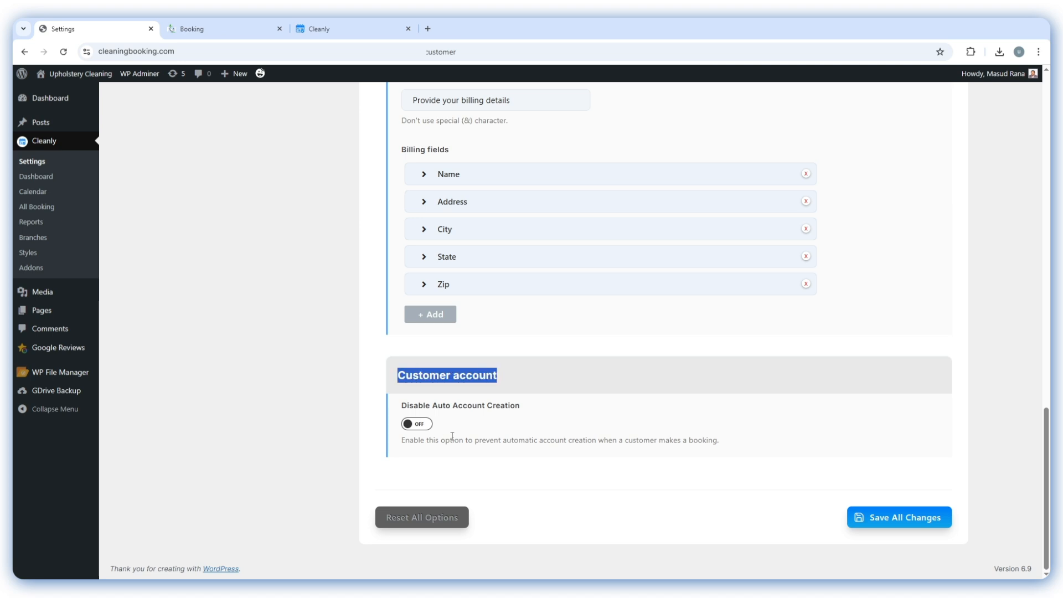
left_click(420, 427)
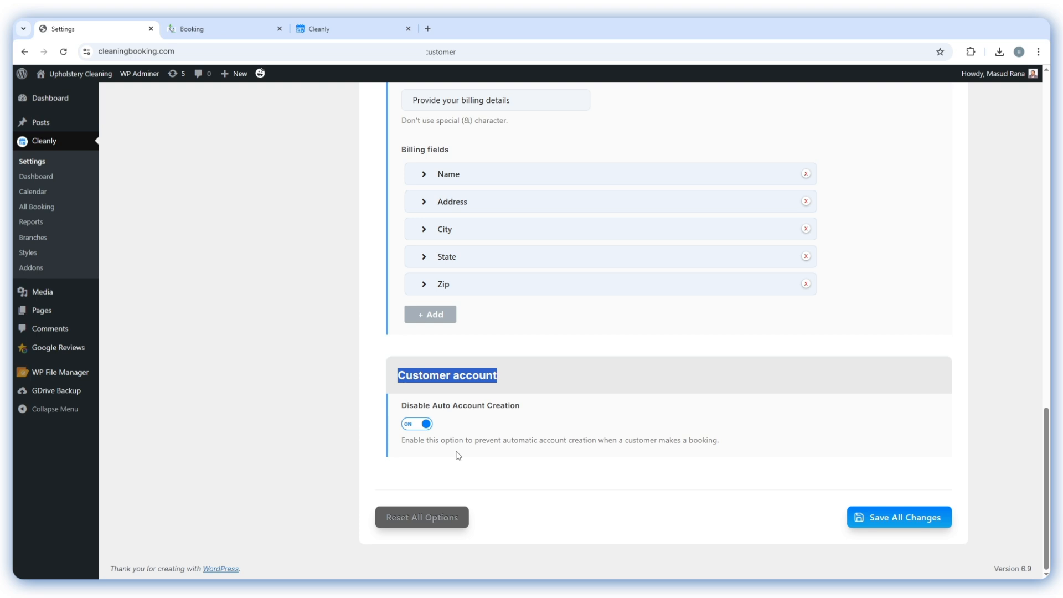
left_click_drag(414, 439, 743, 455)
left_click(742, 456)
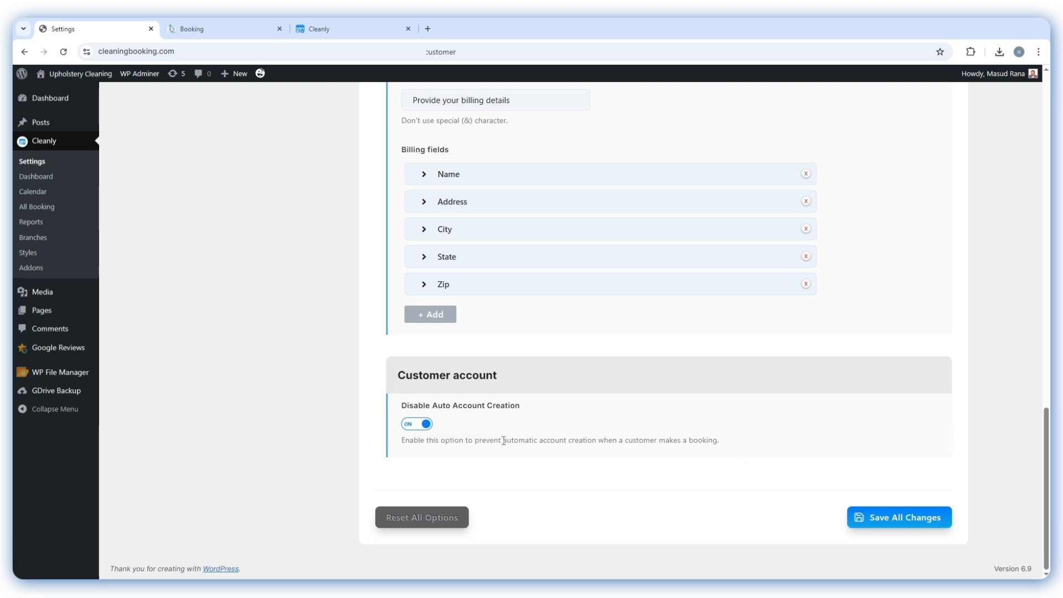
left_click_drag(486, 442, 693, 440)
left_click(732, 441)
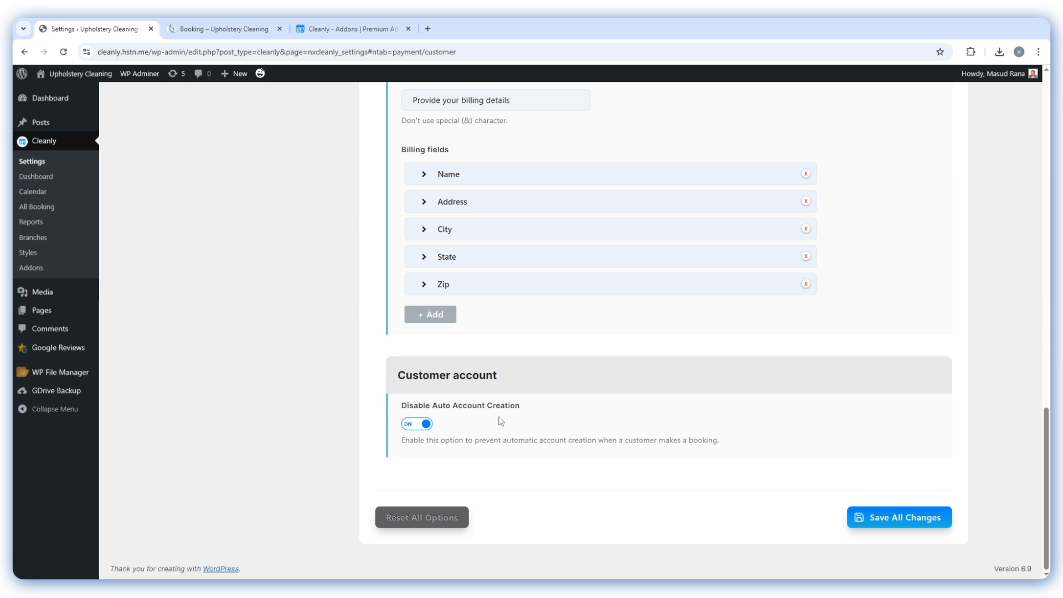
left_click(898, 520)
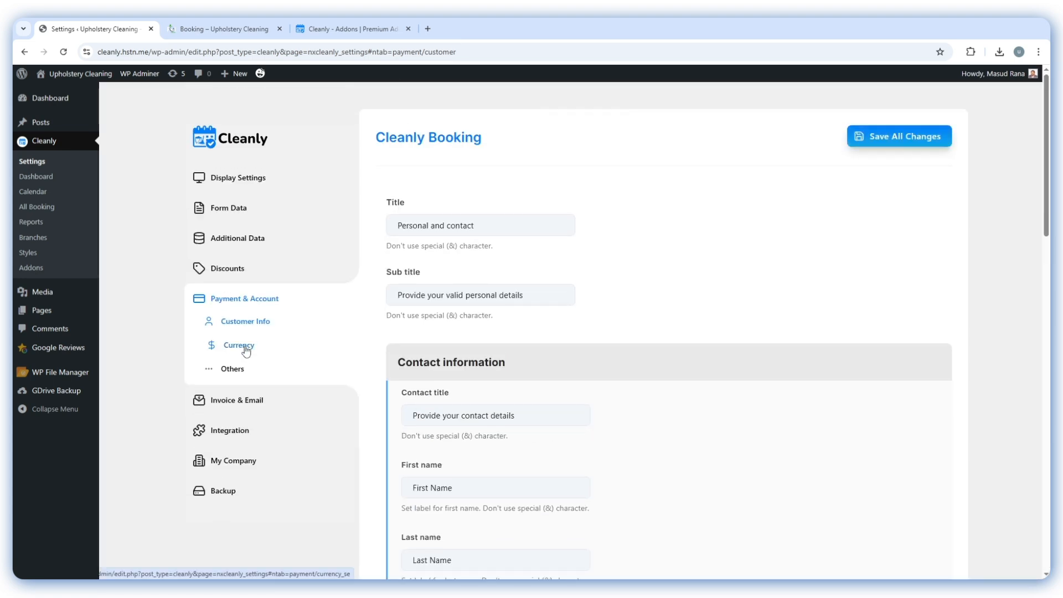
Open the Currency settings, browse the available currencies and select US Dollars ($)
left_click(237, 346)
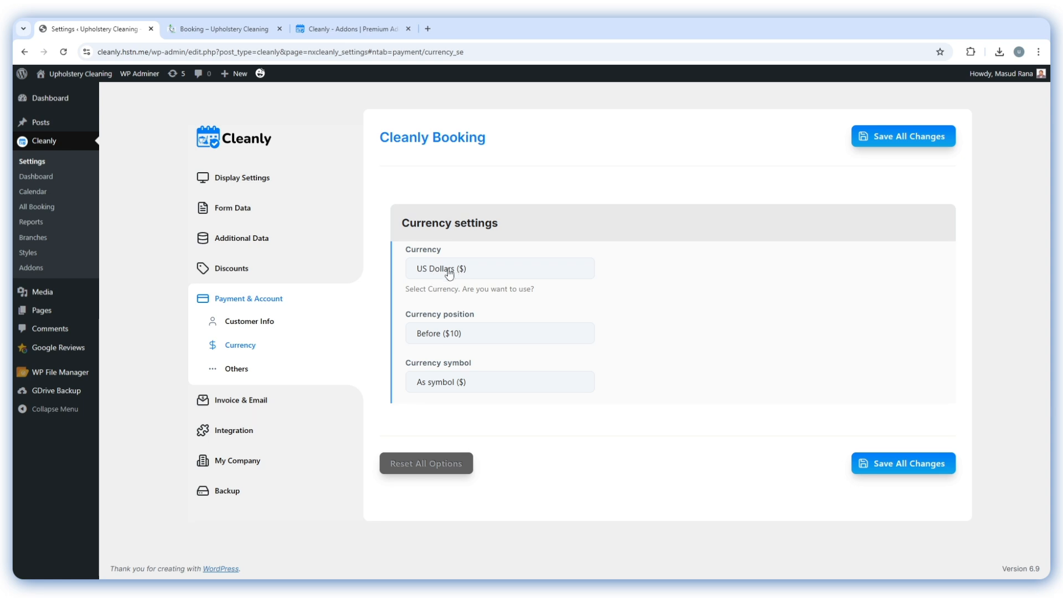
left_click(454, 272)
scroll(516, 356, "down", 3)
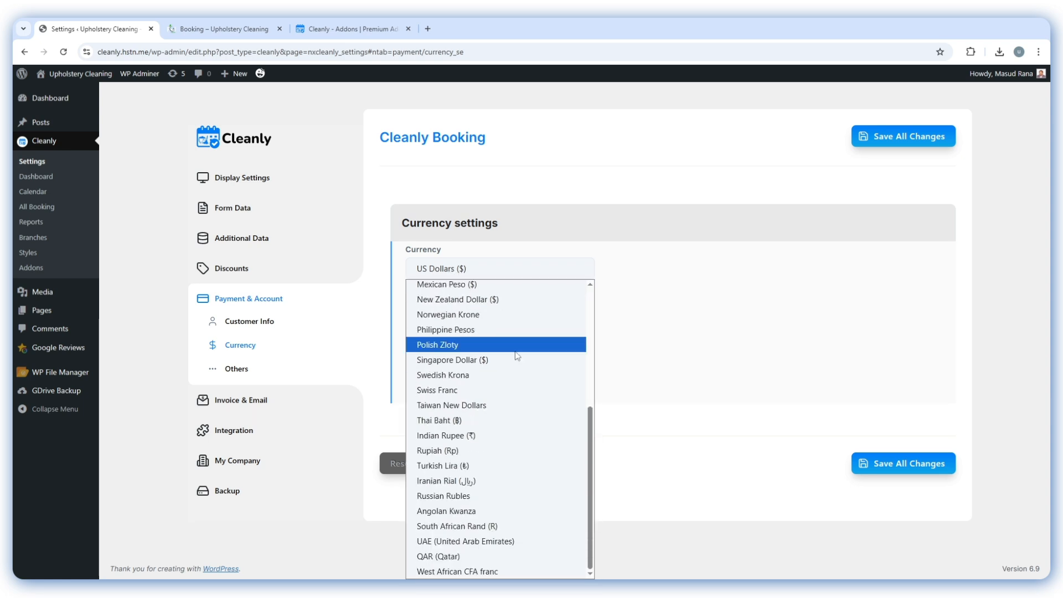
left_click(498, 404)
left_click(492, 269)
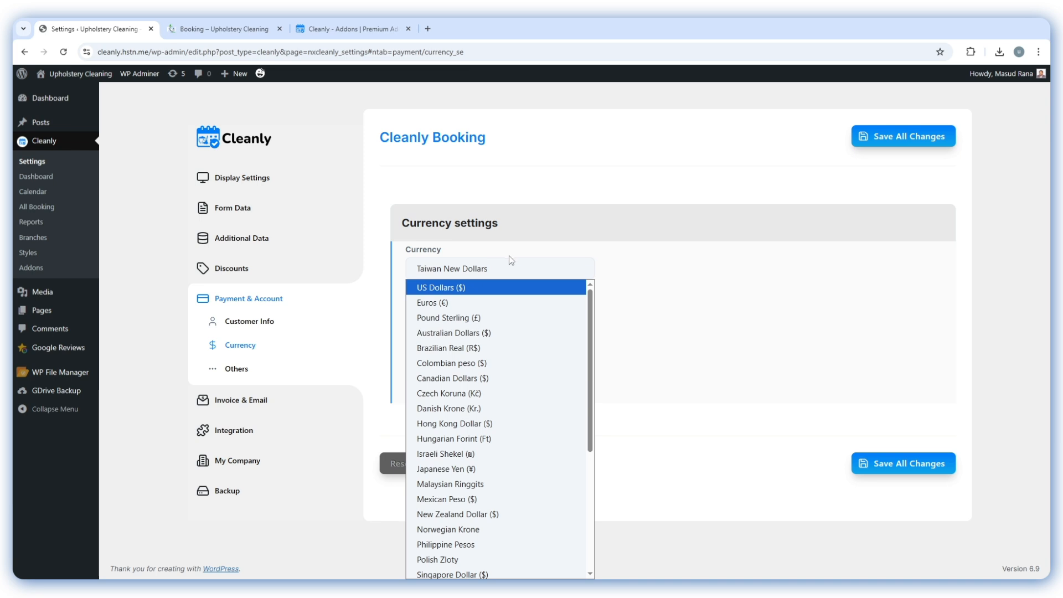
left_click(443, 288)
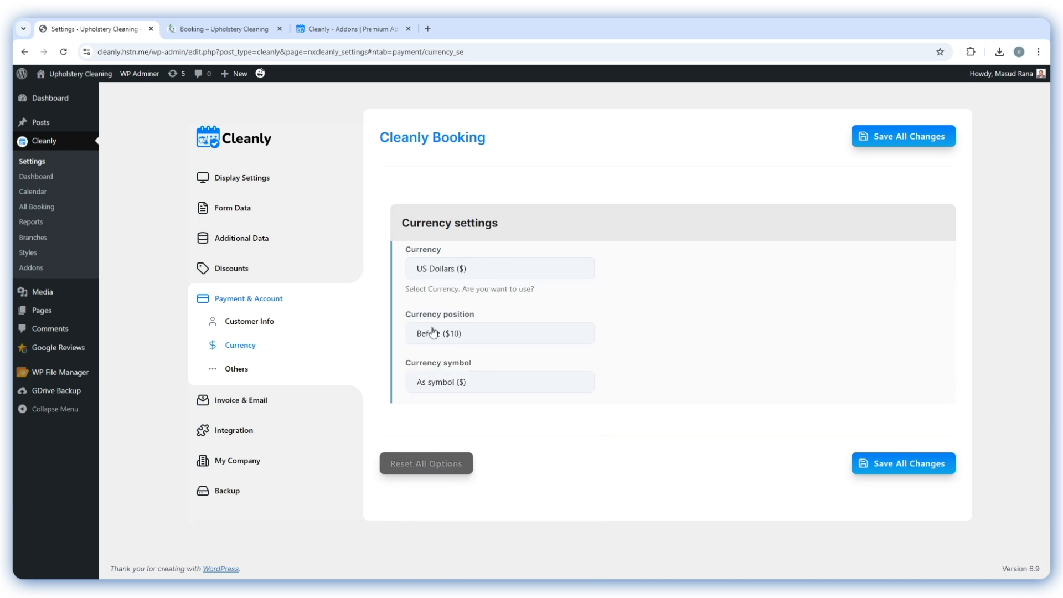
Check the currency position options without changing them and choose As symbol ($) for the currency symbol
left_click(473, 334)
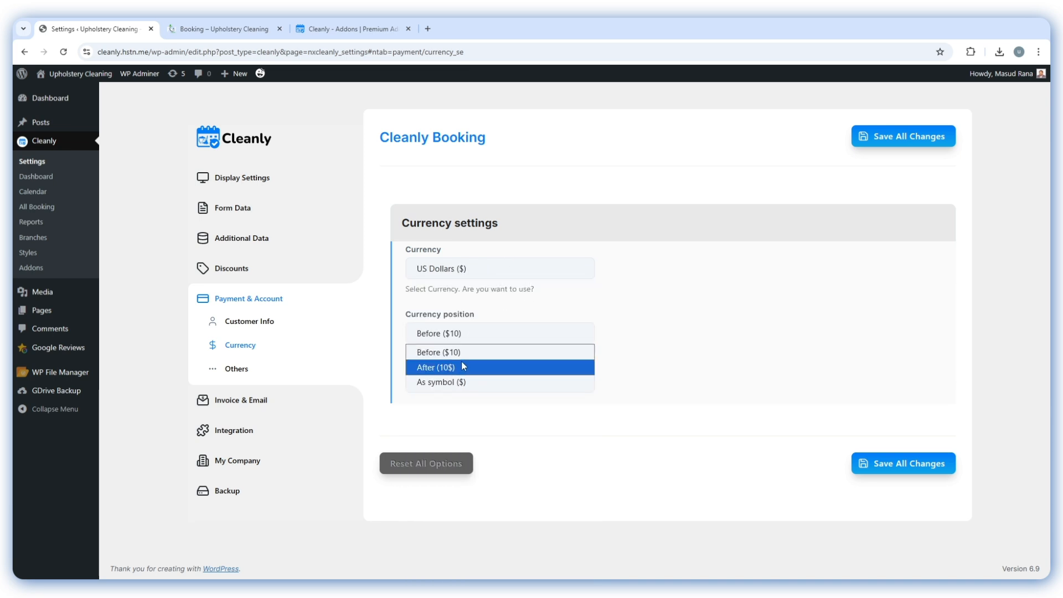
left_click(631, 309)
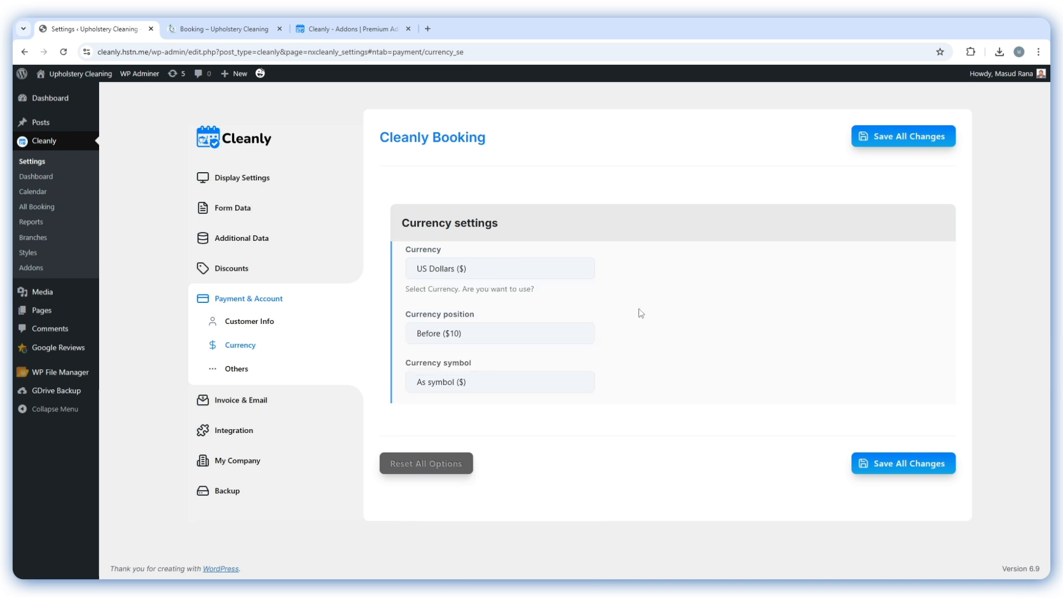
left_click(464, 386)
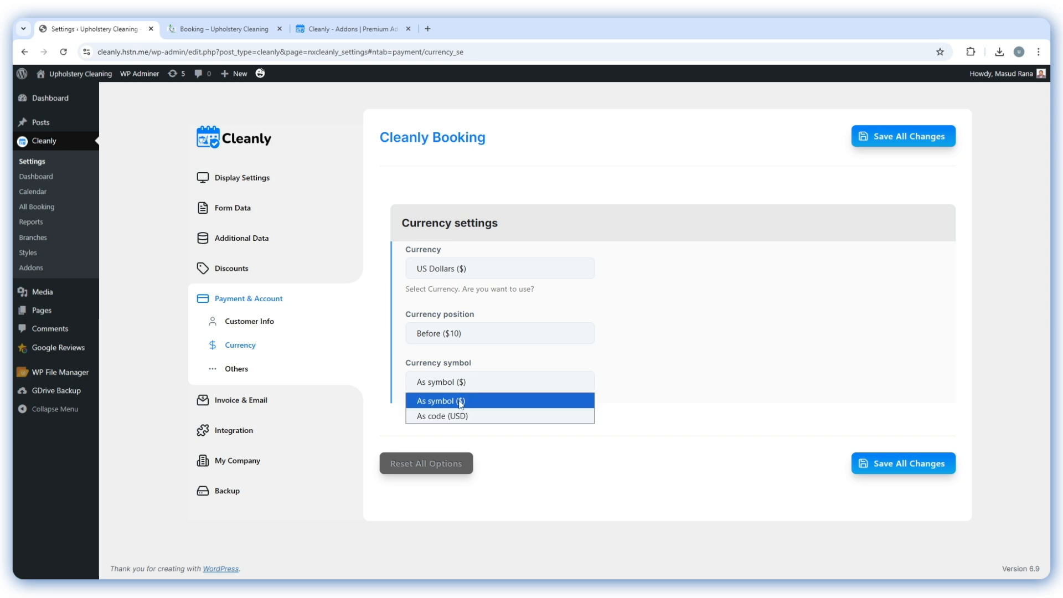
left_click(460, 403)
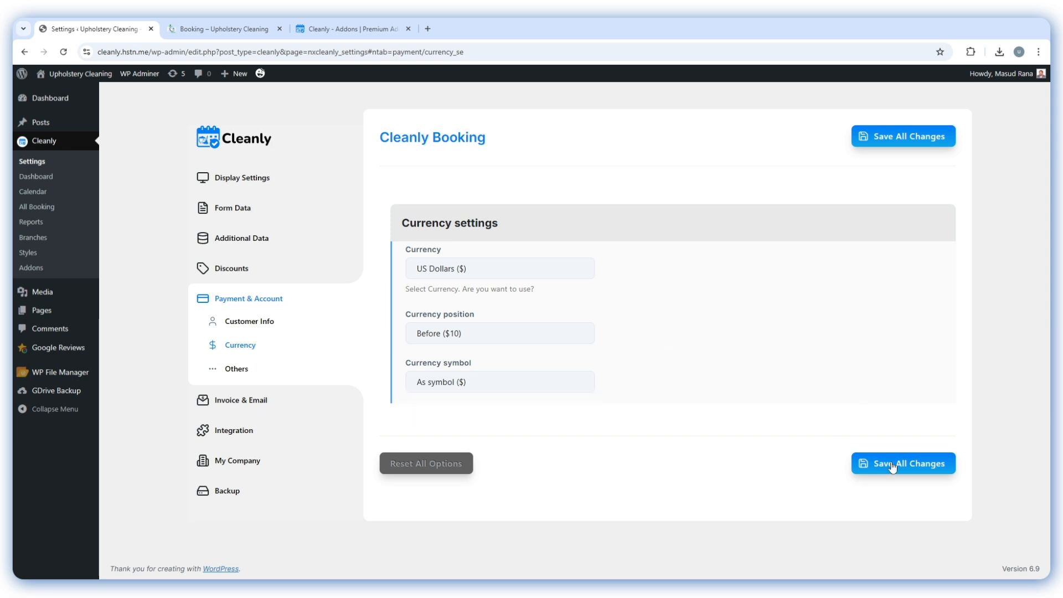
Open the Others settings under Payment & Account and enable deposit payment
left_click(240, 369)
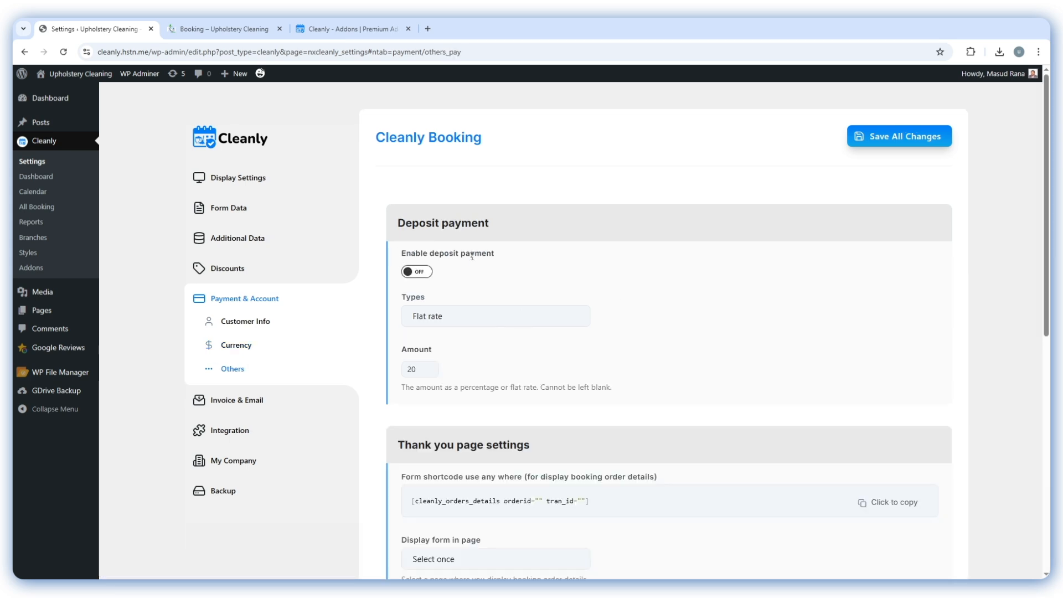
left_click_drag(438, 251, 510, 253)
left_click(549, 275)
left_click(424, 274)
Check the deposit type options, set the type to Flat rate and save all changes
left_click(453, 320)
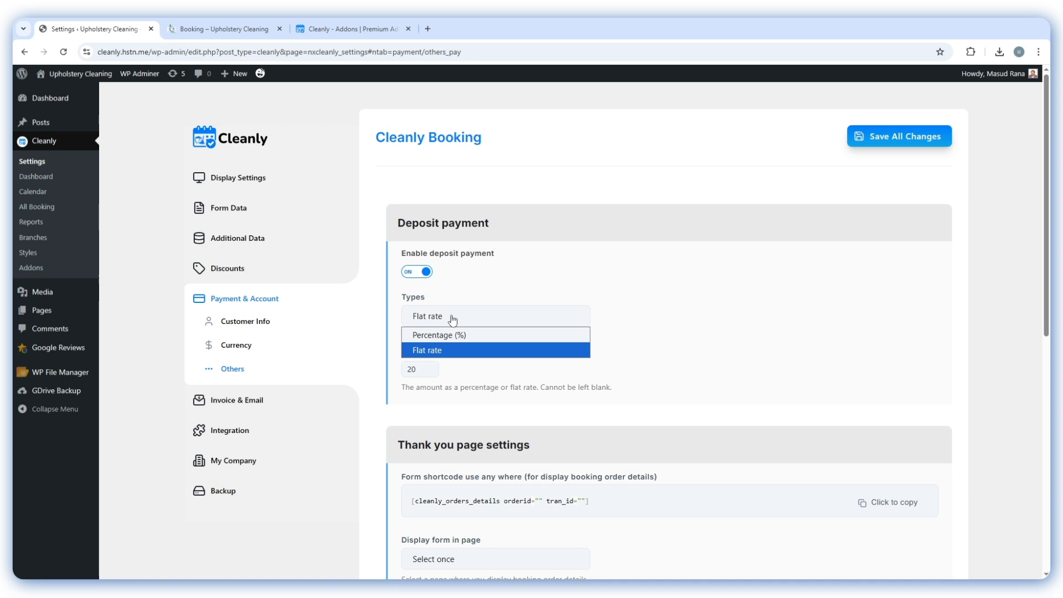
left_click(454, 339)
left_click(450, 320)
left_click(446, 349)
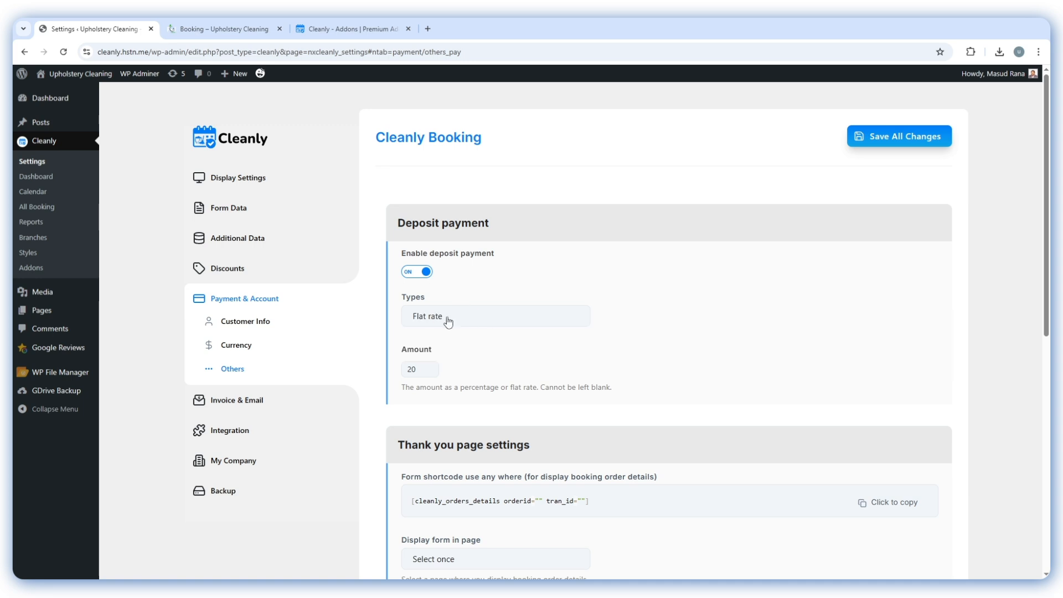
left_click(417, 367)
left_click(908, 143)
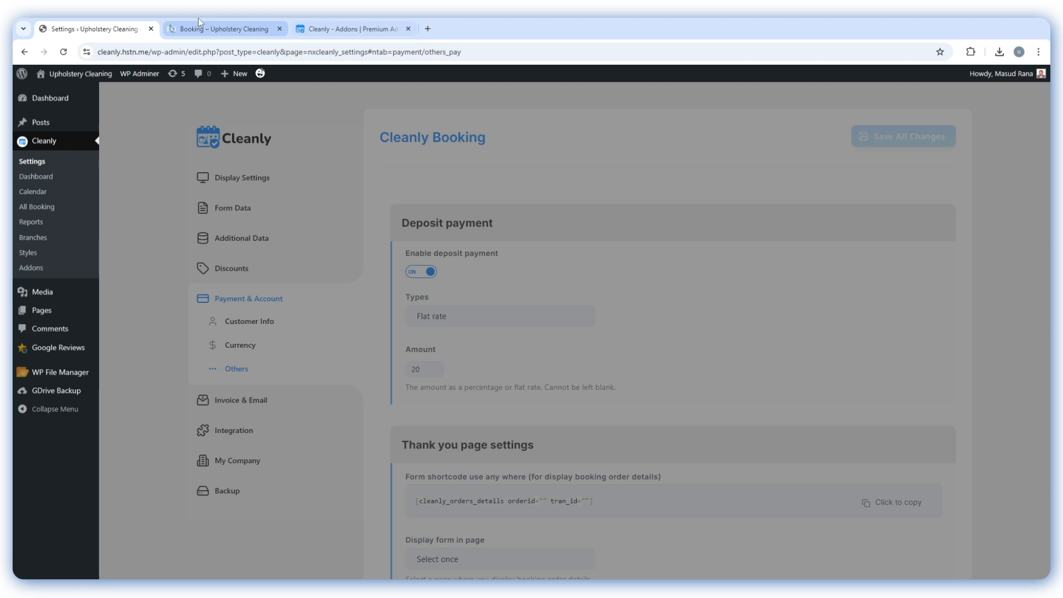
Reload the booking page and examine the deposit and due amounts in the booking summary
left_click(213, 30)
left_click(63, 52)
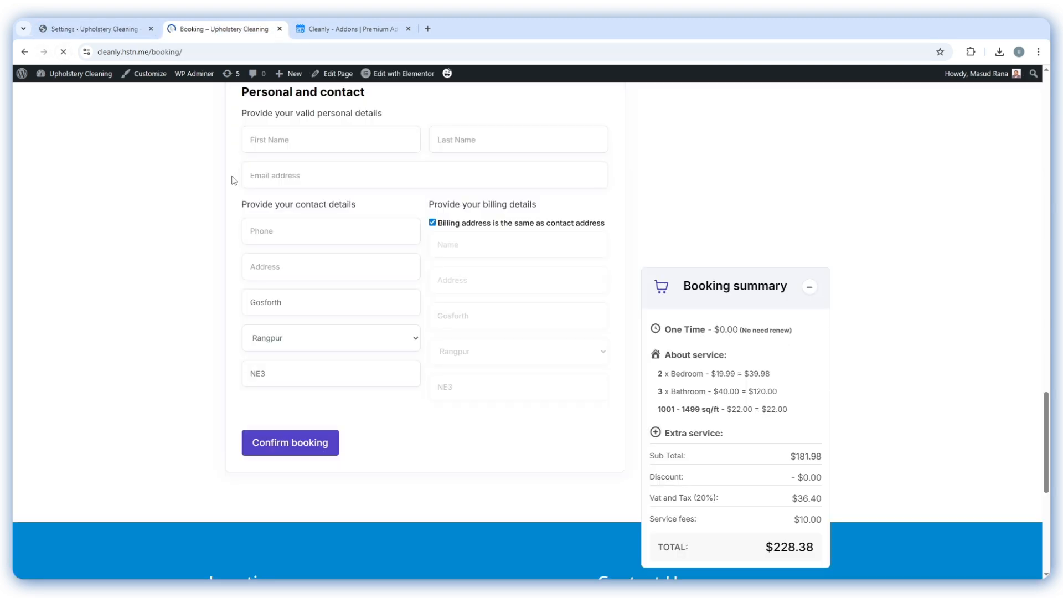
scroll(230, 177, "up", 5)
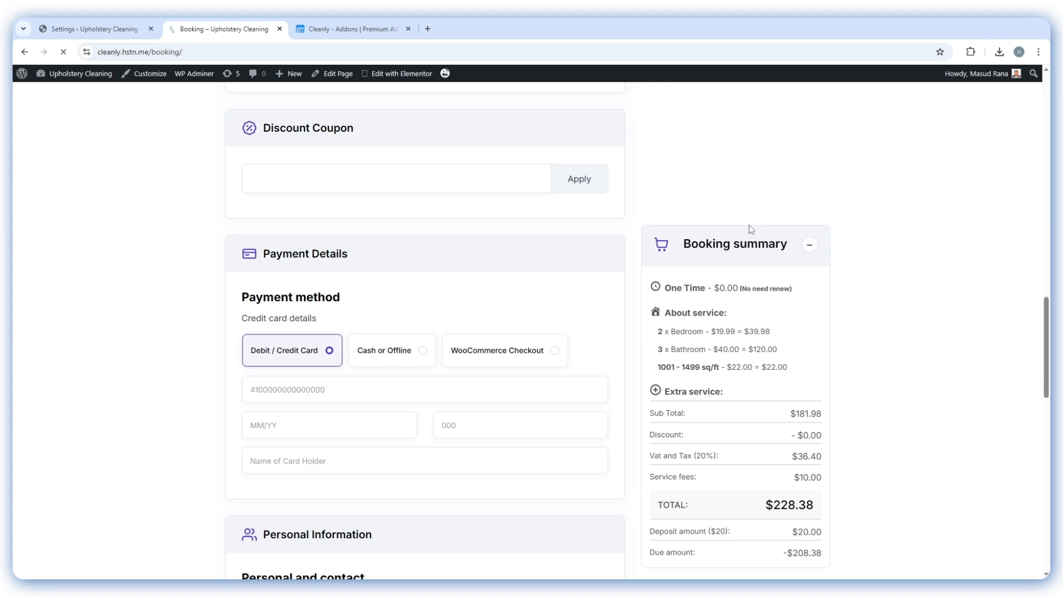
scroll(742, 372, "down", 1)
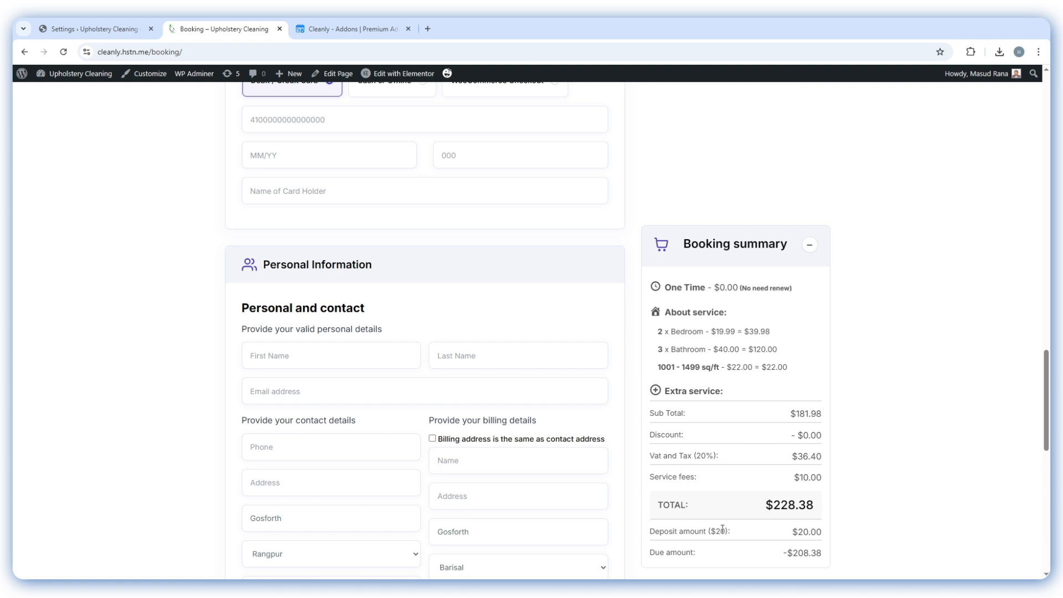
left_click_drag(793, 532, 809, 533)
left_click(818, 532)
Return to the plugin settings, review the thank you page shortcode and choose Thank You as the page displaying booking order details
key("ctrl+shift+Tab")
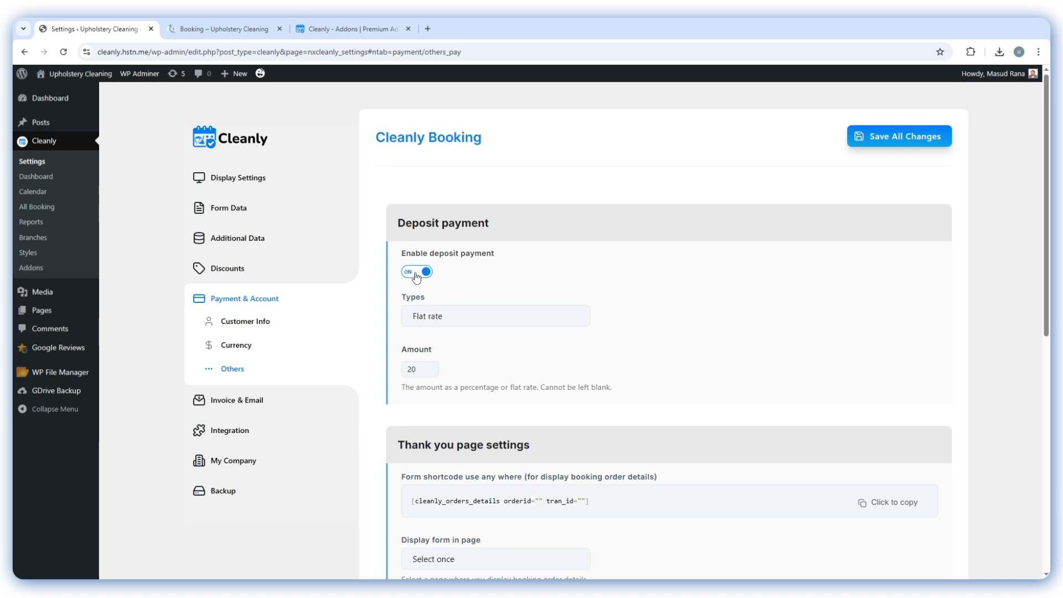
scroll(536, 291, "down", 2)
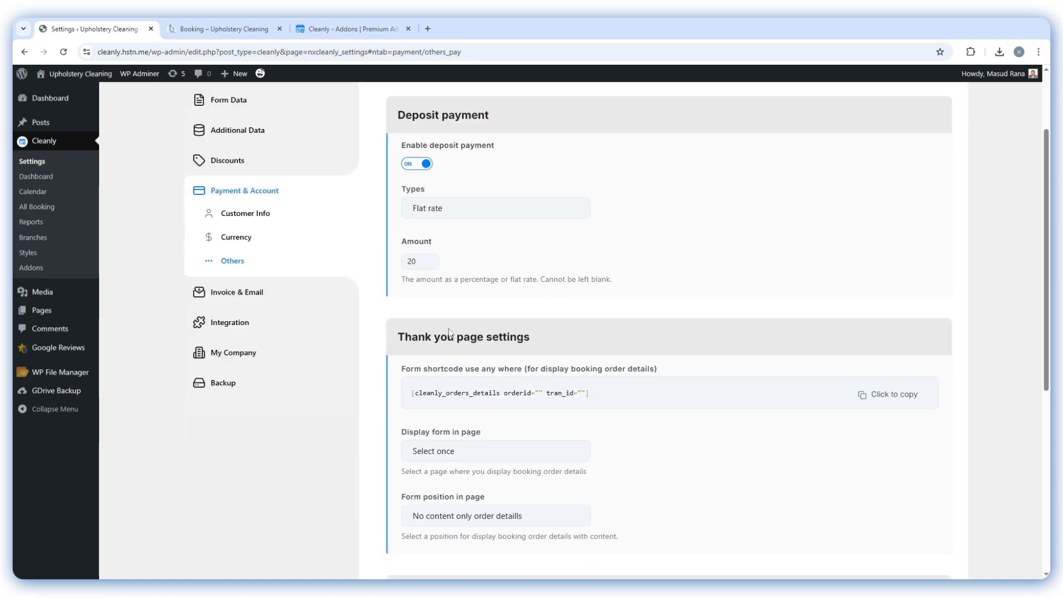
left_click_drag(414, 341, 529, 339)
scroll(521, 333, "down", 2)
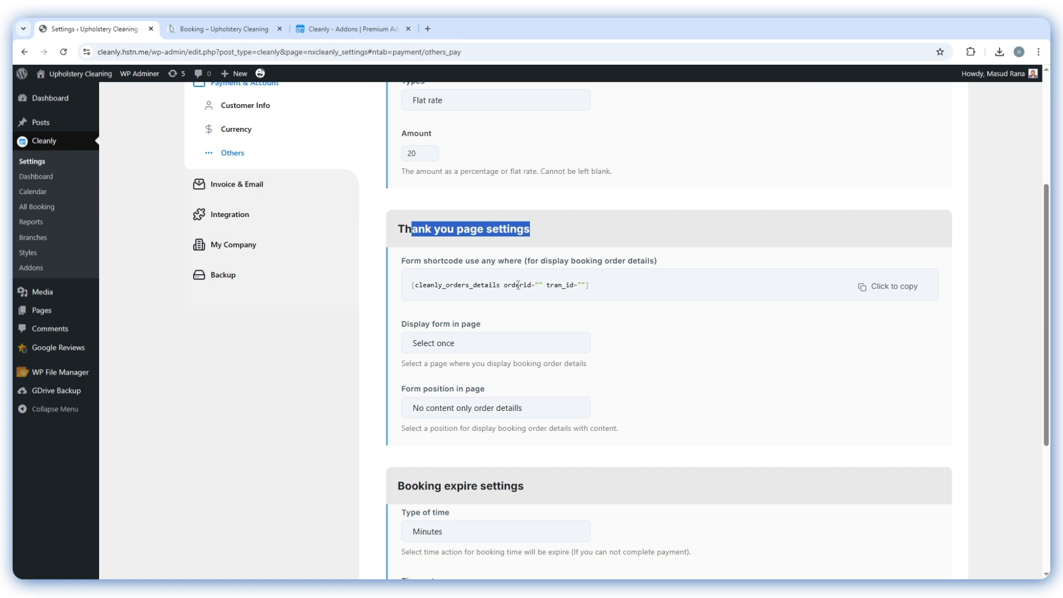
left_click_drag(410, 284, 622, 286)
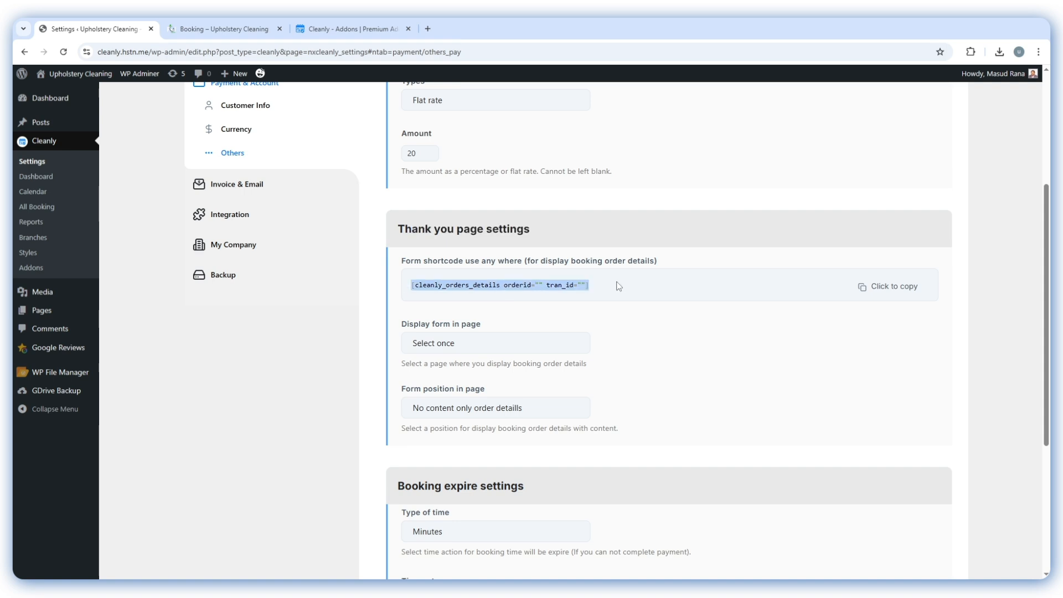
left_click(470, 346)
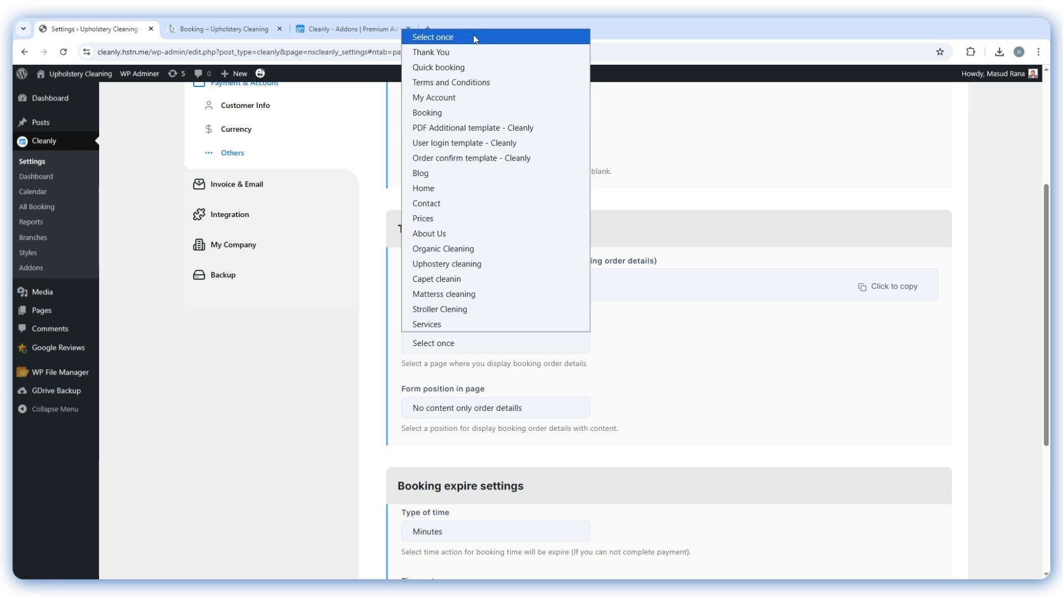
left_click(445, 58)
Select the order-details-only, no-content option as the form position in the page and save all changes
scroll(503, 369, "down", 1)
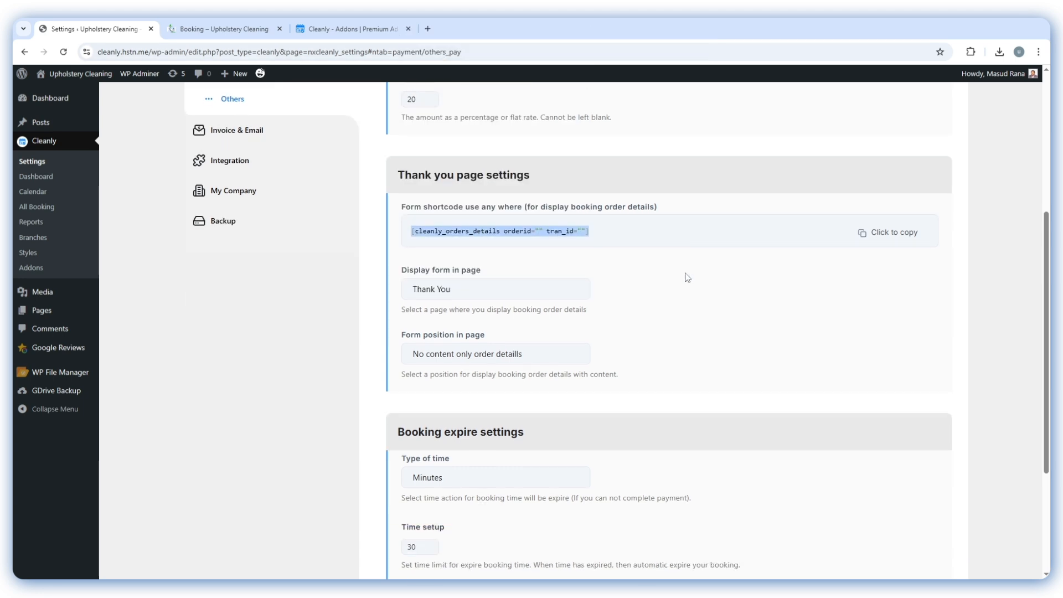
left_click(466, 358)
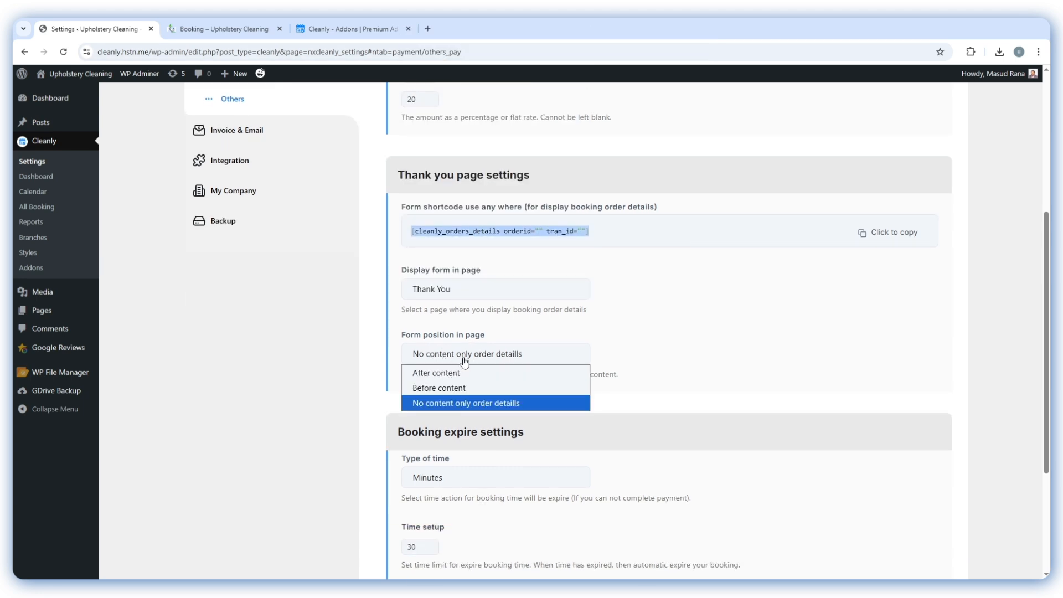
left_click(452, 402)
scroll(775, 299, "up", 5)
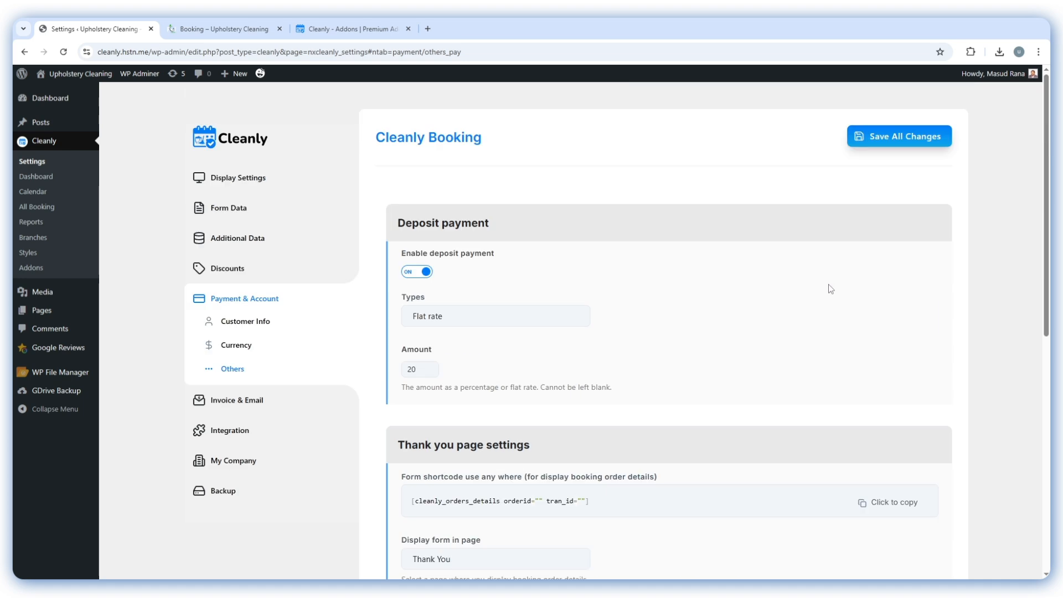
left_click(910, 140)
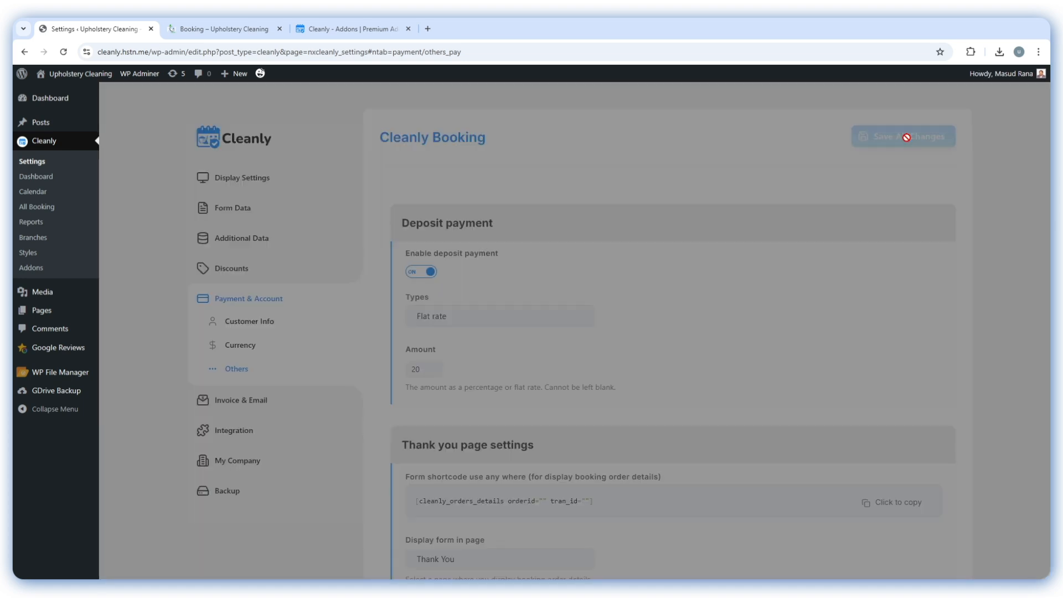
Examine the booking expire settings, including the available time types and the note about incomplete payments, without changing them
scroll(659, 210, "down", 8)
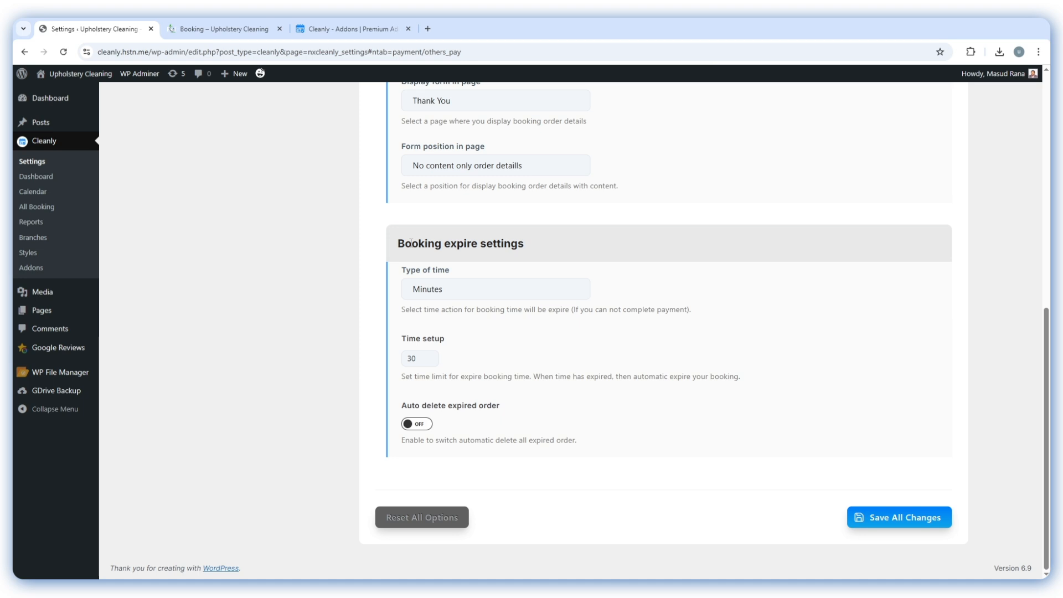
left_click_drag(411, 243, 556, 248)
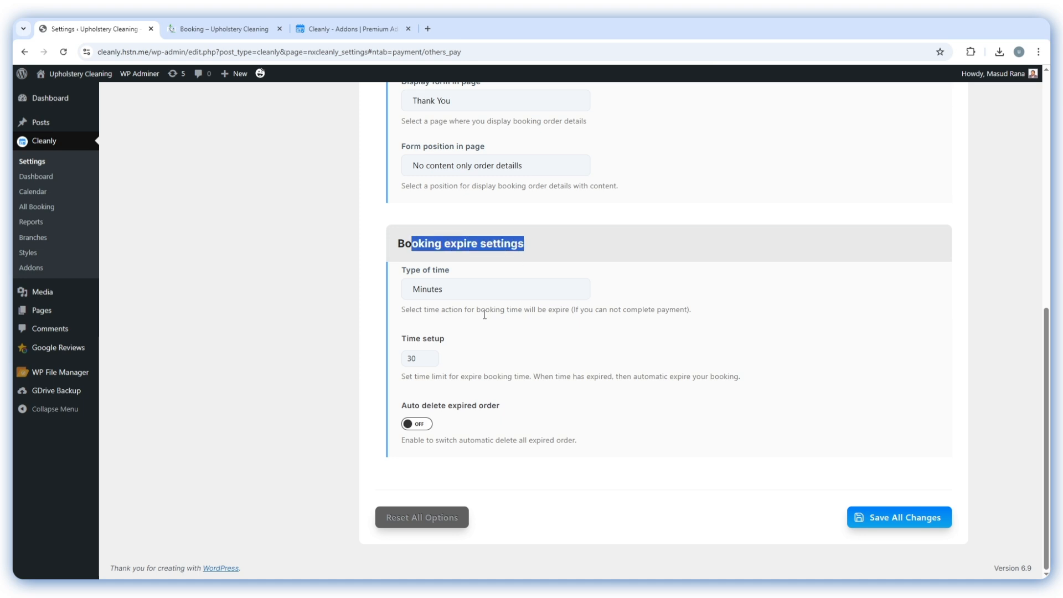
left_click(510, 324)
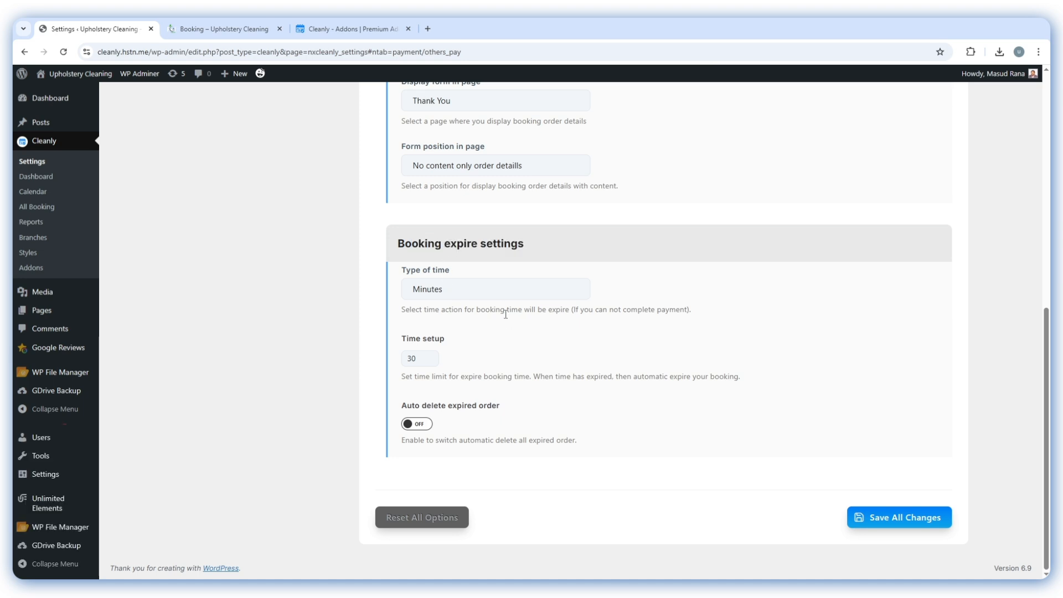
left_click(466, 294)
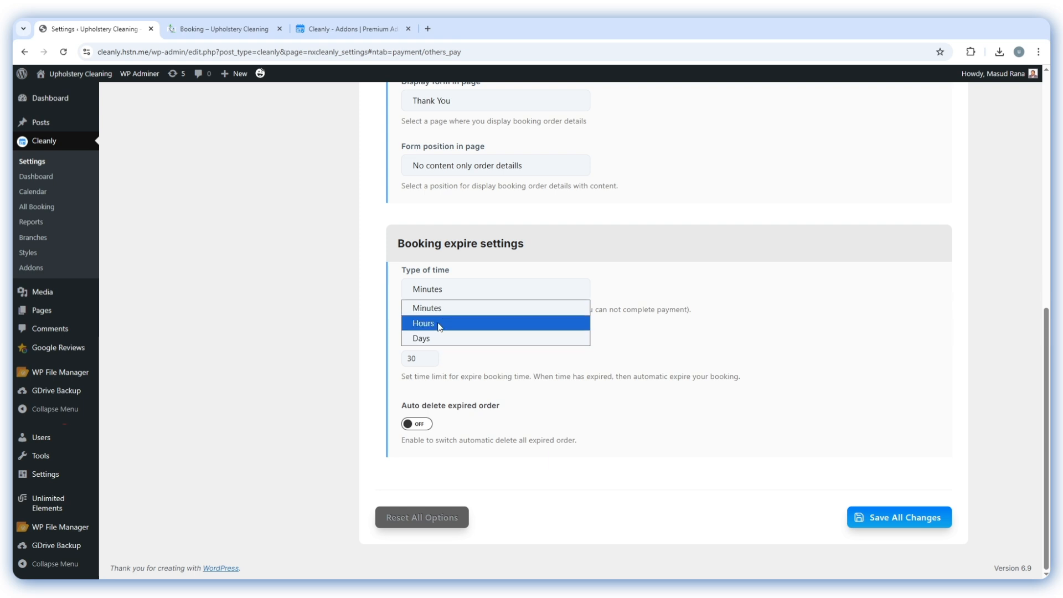
left_click(645, 289)
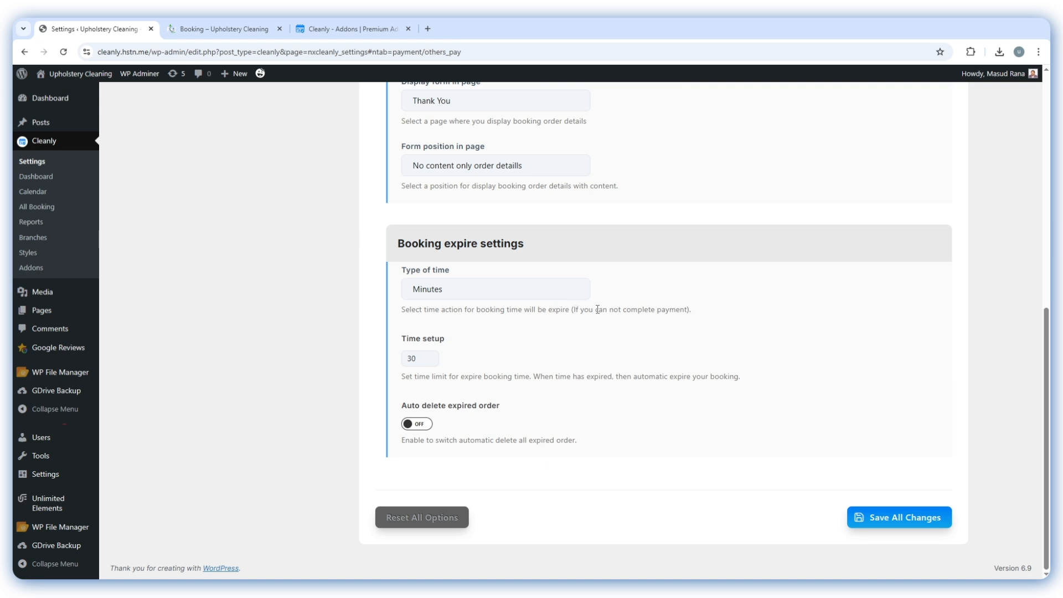
double_click(645, 309)
left_click_drag(688, 309, 553, 325)
left_click(417, 327)
Choose Minutes as the type of time for booking expiry and check the time limit value
left_click(459, 295)
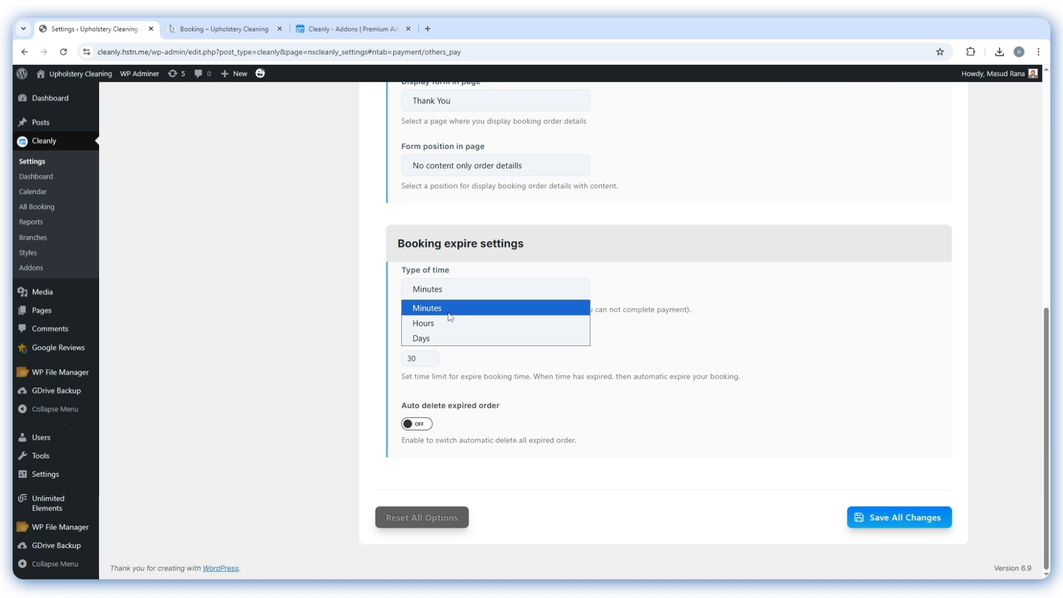
left_click(439, 311)
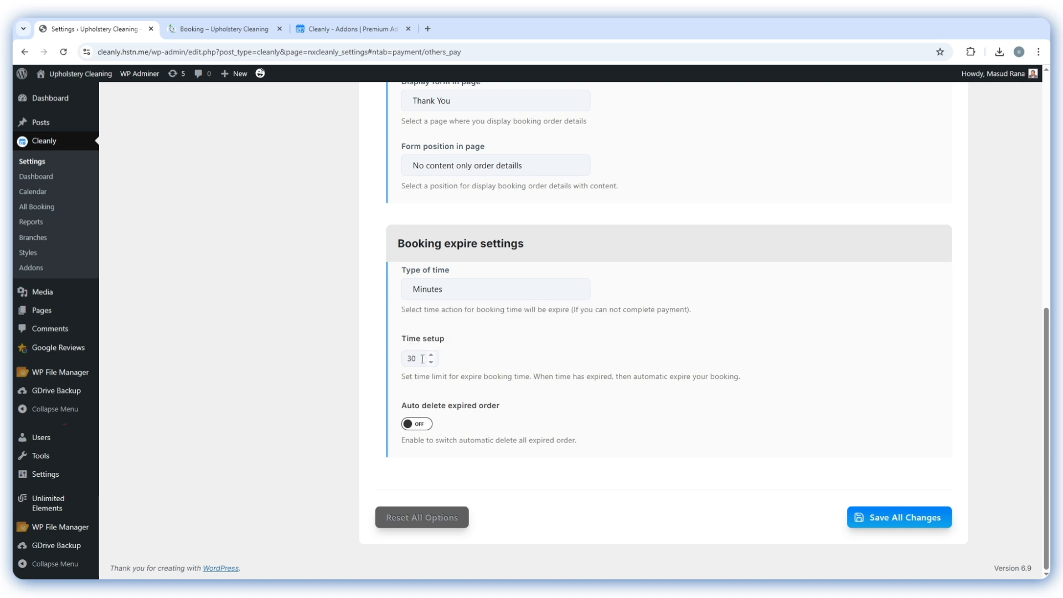
left_click_drag(415, 359, 386, 363)
Switch auto delete of expired orders on and back off, and save all changes
left_click(424, 426)
left_click(408, 429)
left_click(889, 522)
scroll(314, 301, "up", 8)
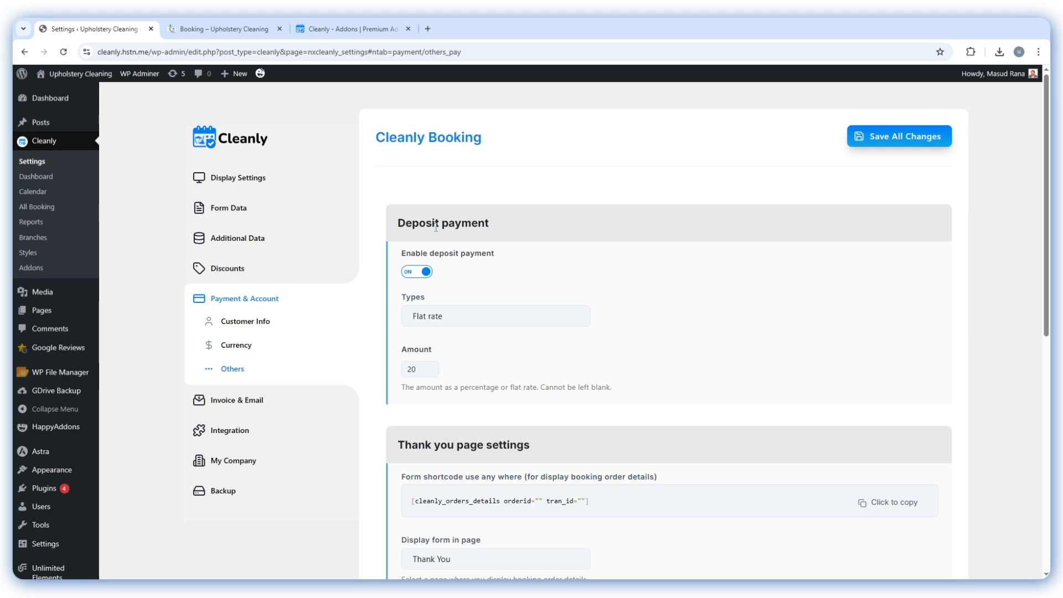